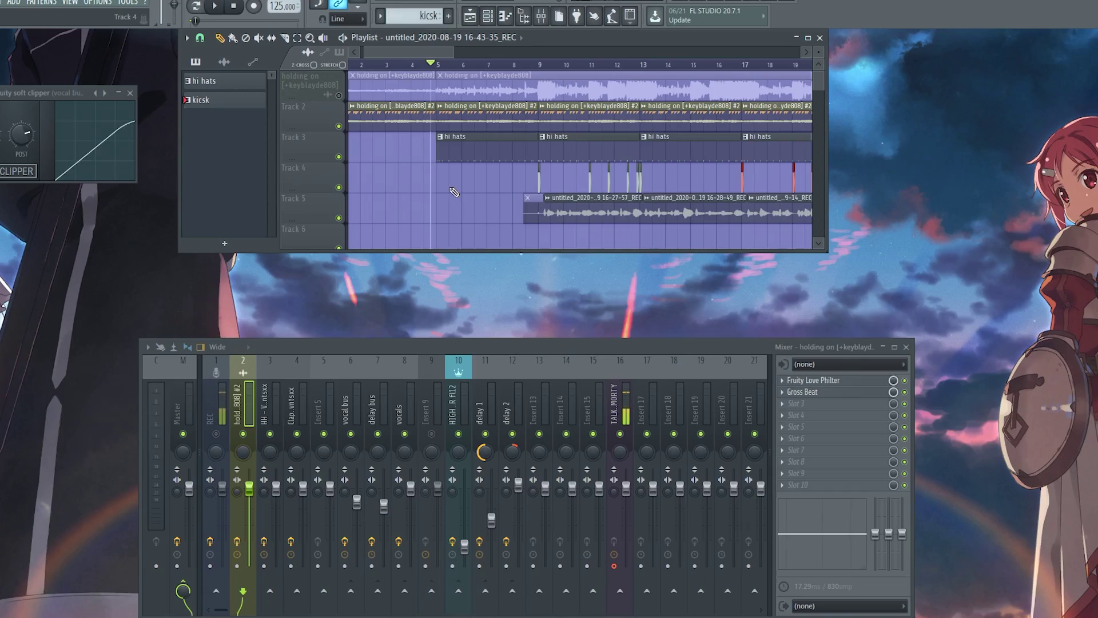
Pan the playlist down and along to show the vocal clips on Tracks 3–8
scroll(455, 184, left, 1)
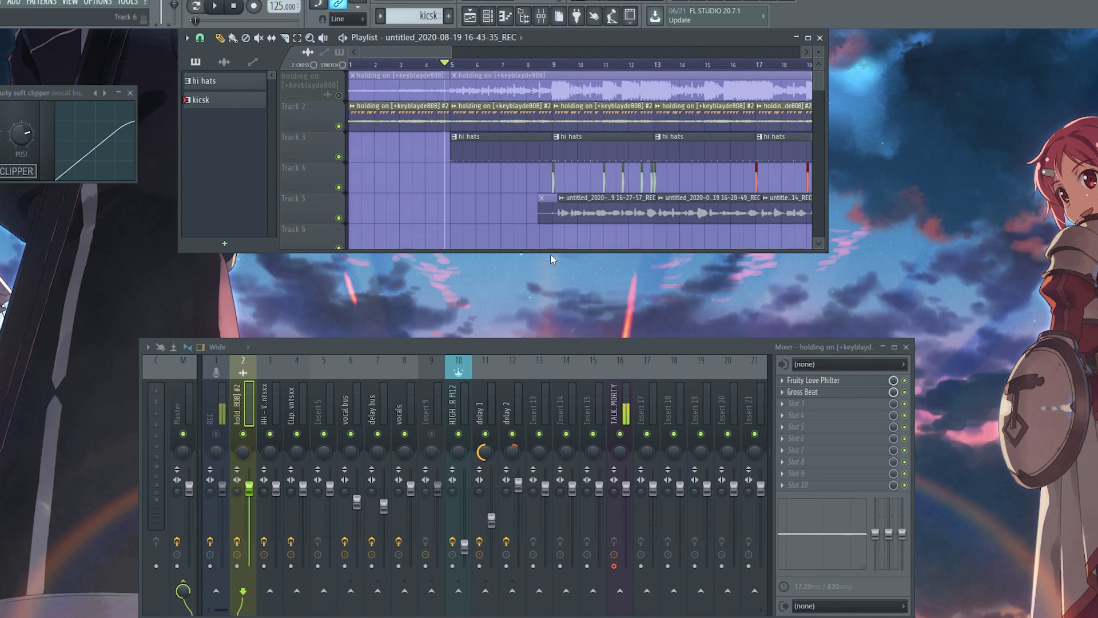
mouse_move(534, 227)
mouse_down()
mouse_move(474, 231)
mouse_move(534, 231)
mouse_up()
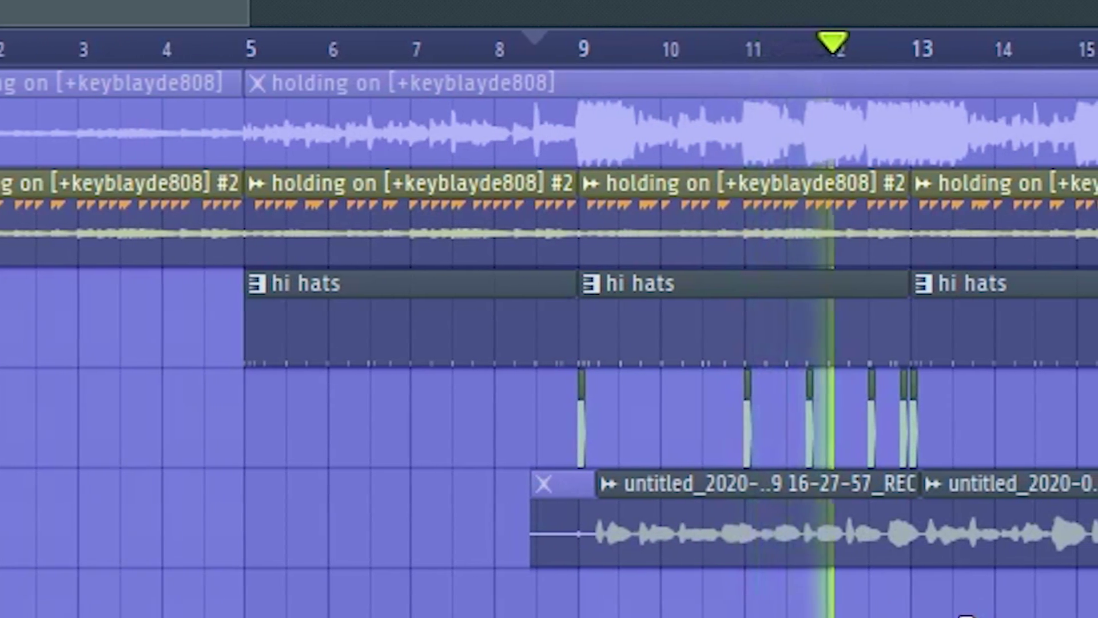
drag(1005, 608, 596, 581)
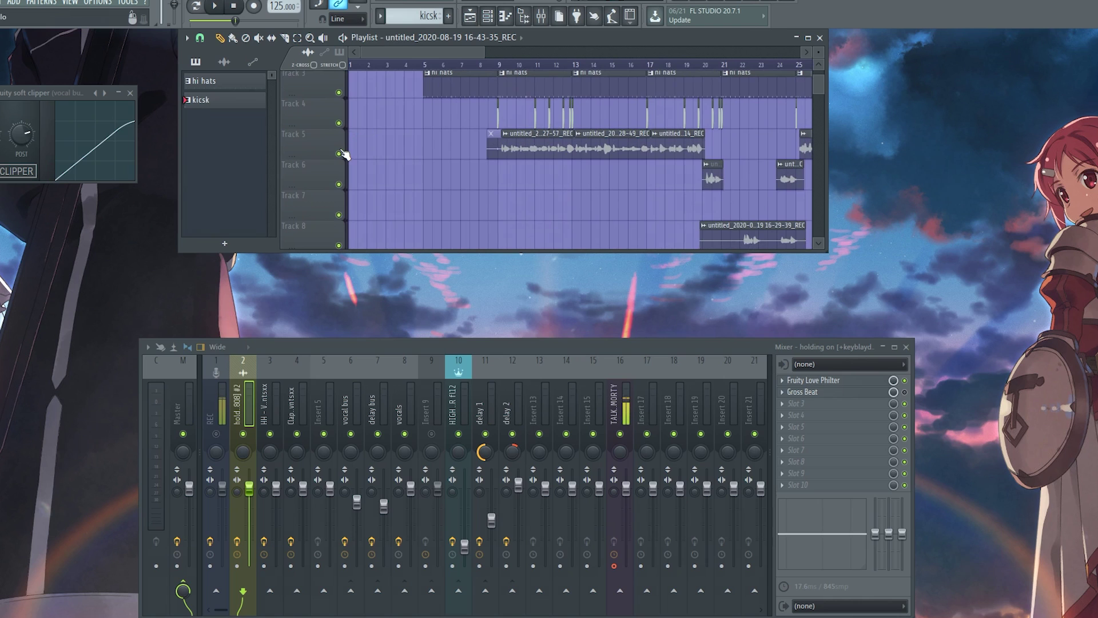
Solo Track 5's vocal, audition it from bar 9, then open the vocals insert's Parametric EQ 2
right_click(339, 154)
click(507, 65)
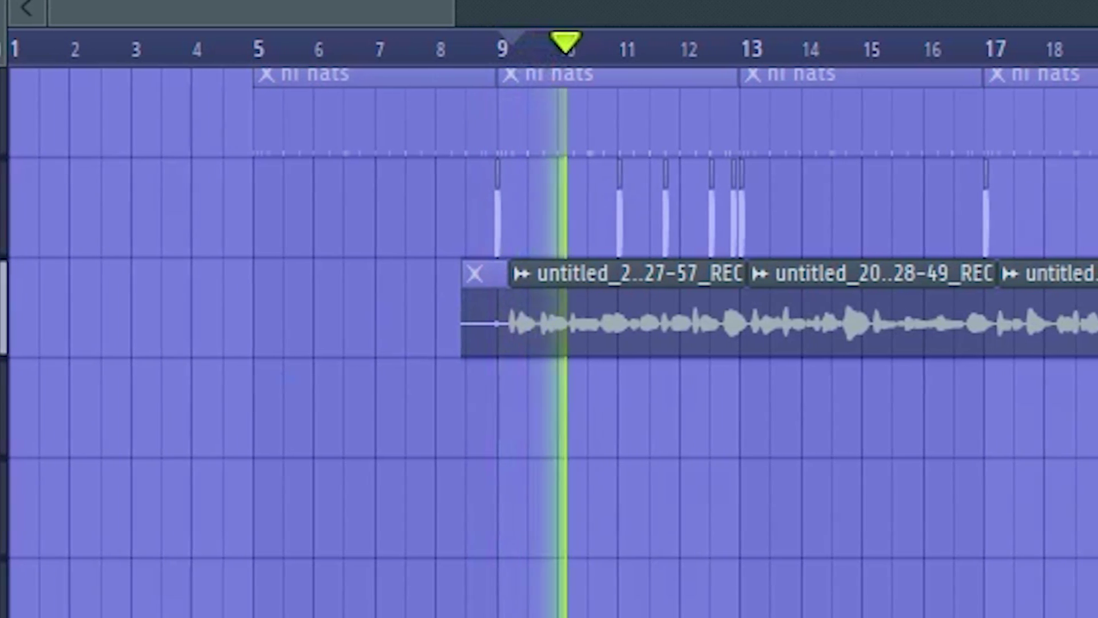
key(space)
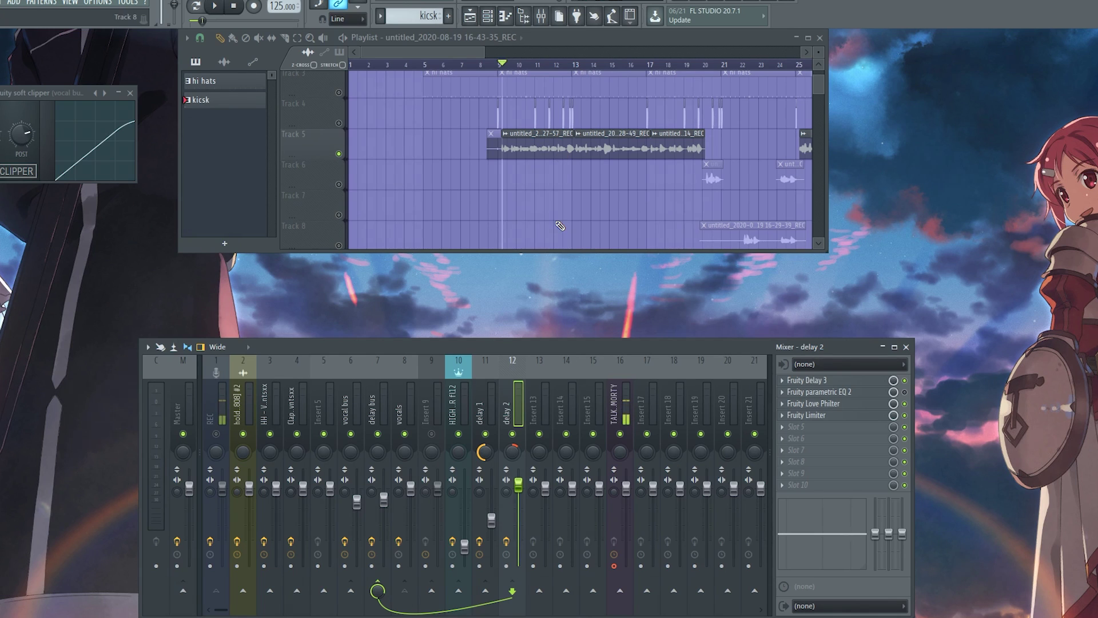
scroll(545, 223, up, 1)
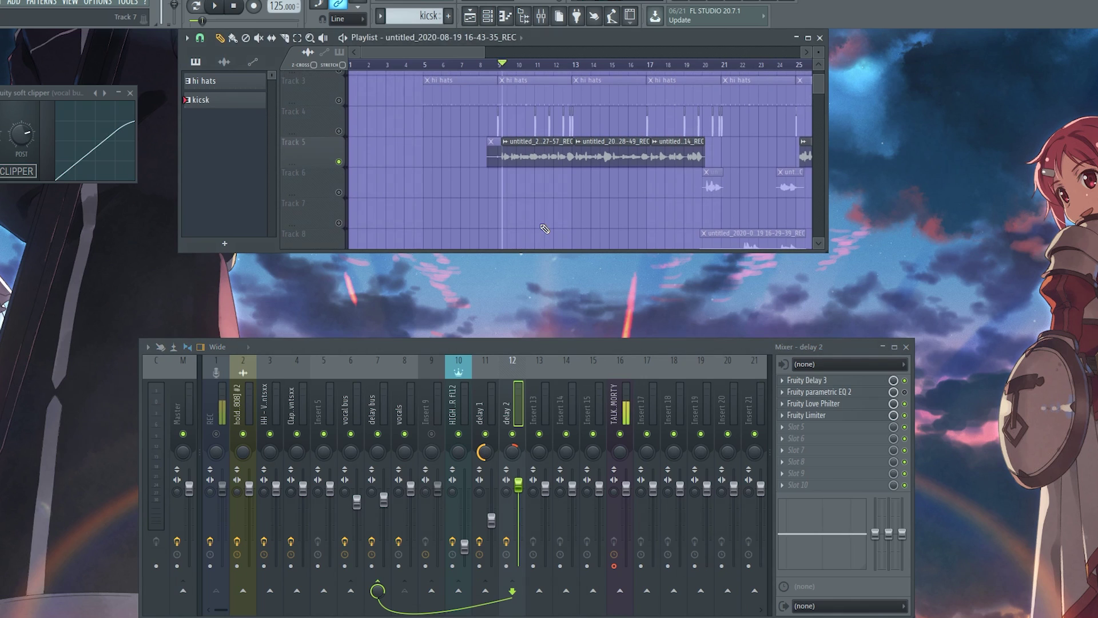
click(399, 541)
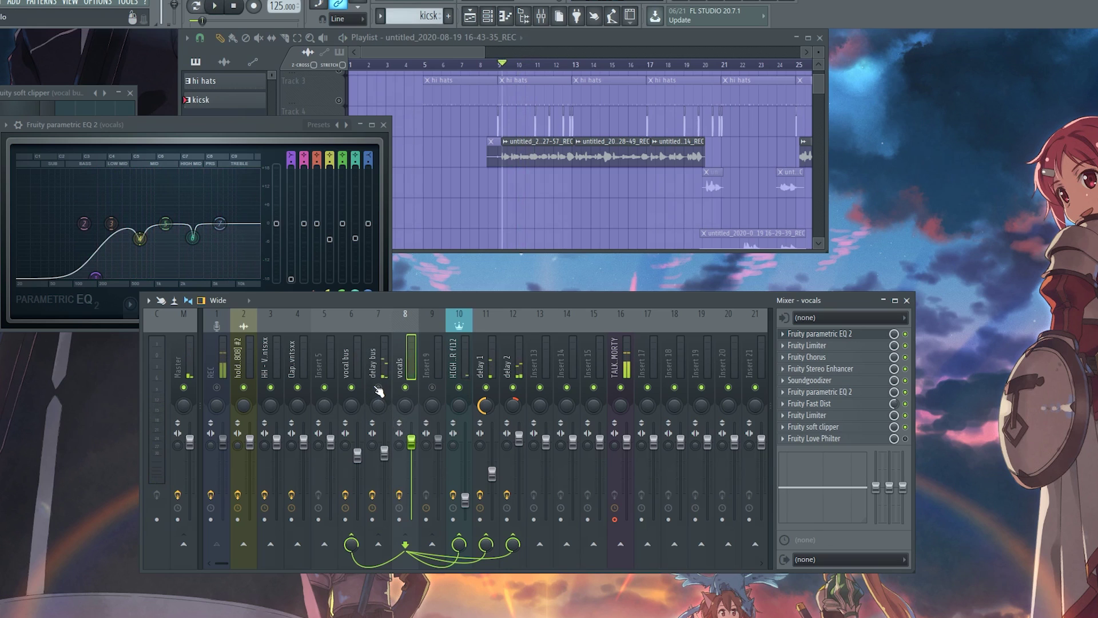
Review the vocals EQ and Limiter, leaving Fruity Chorus (15.025 ms delay, 2.25 ms depth) centred
click(820, 335)
click(821, 335)
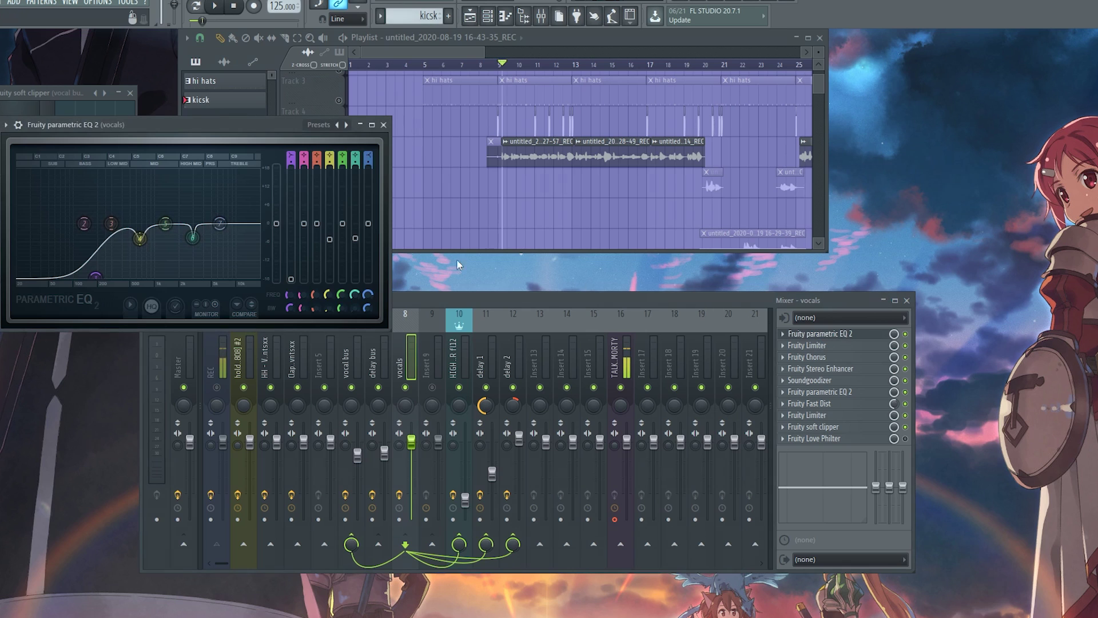
drag(230, 149, 342, 145)
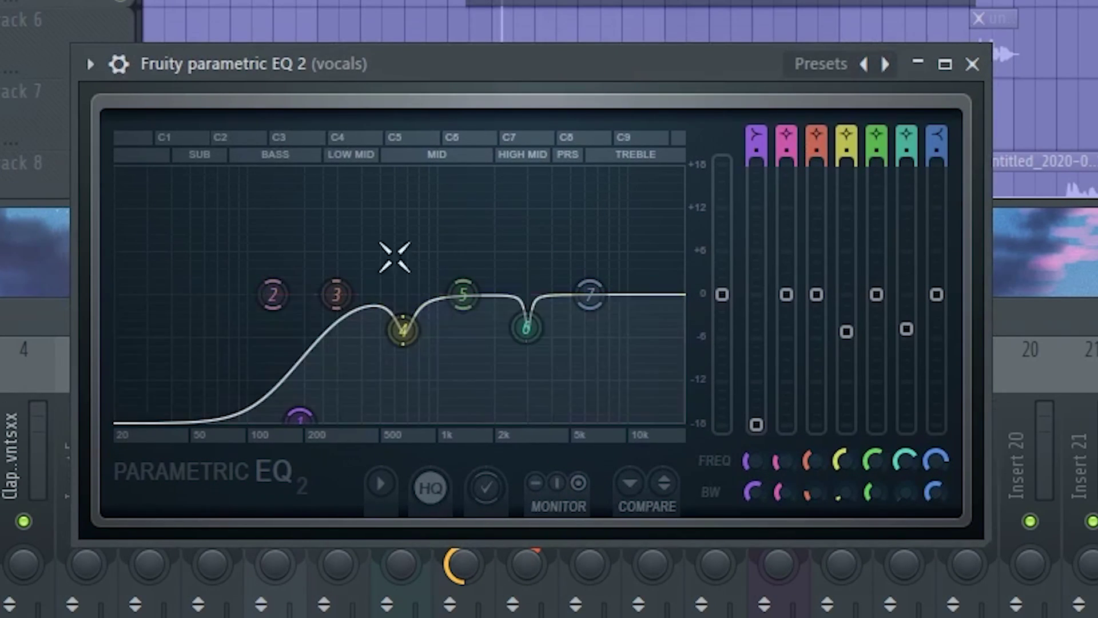
mouse_move(273, 249)
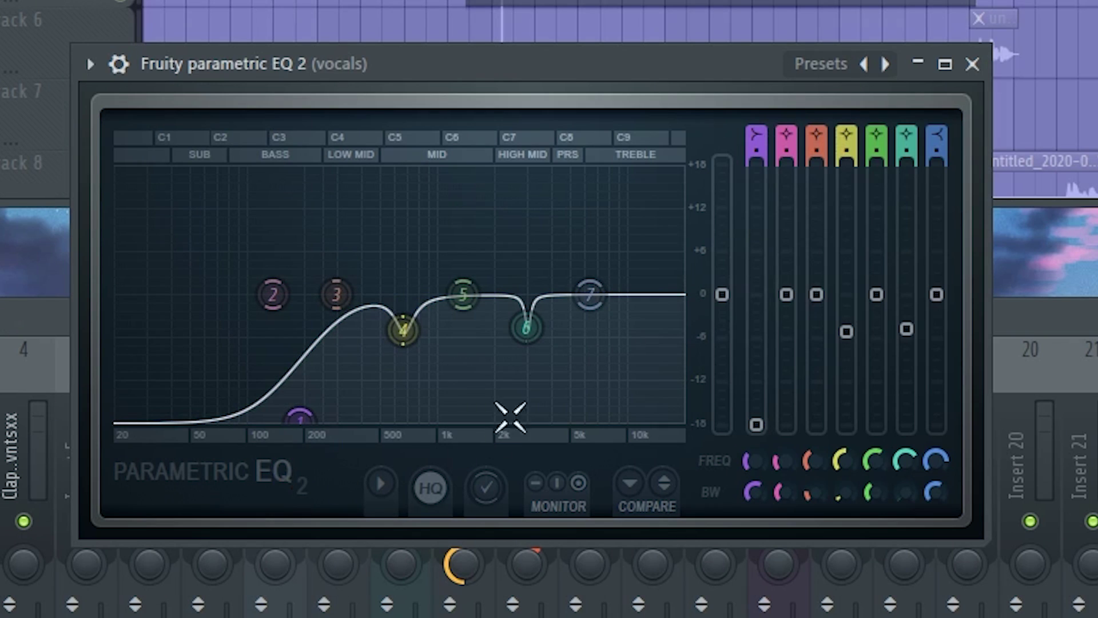
click(973, 63)
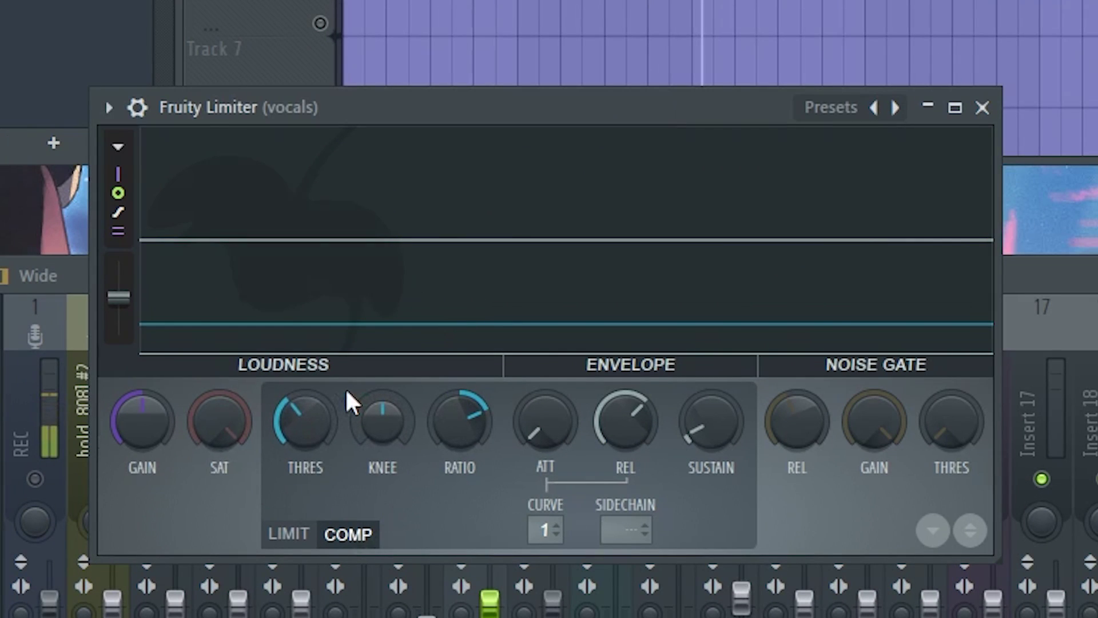
click(983, 107)
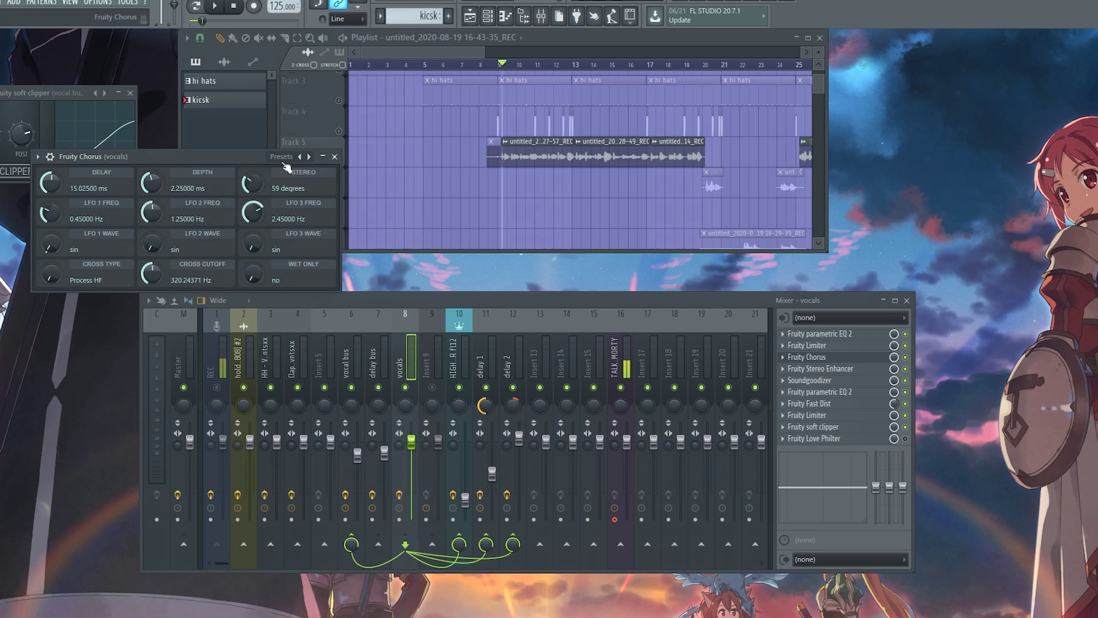
drag(286, 166, 579, 229)
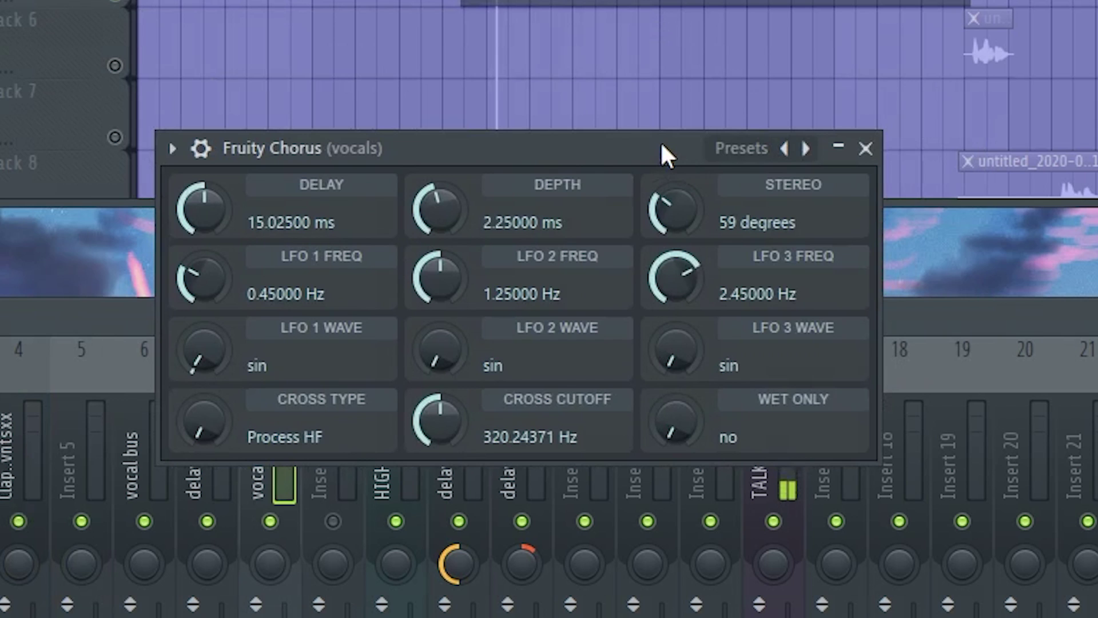
Bypass the vocals effects from Soundgoodizer through Soft Clipper and audition the trimmed chain
click(871, 148)
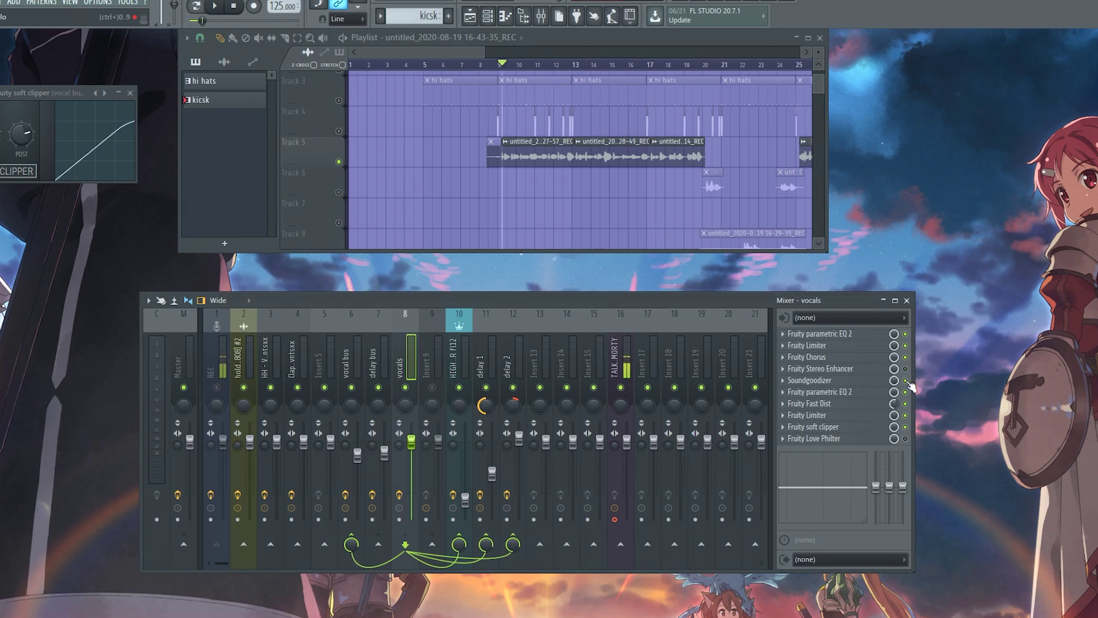
drag(907, 381, 906, 435)
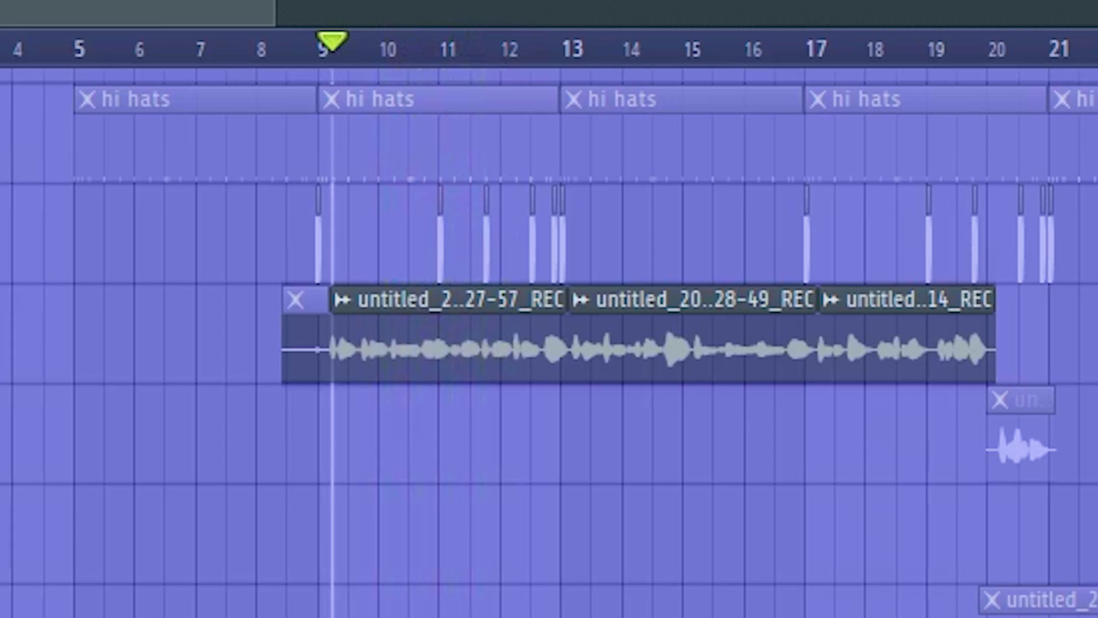
key(space)
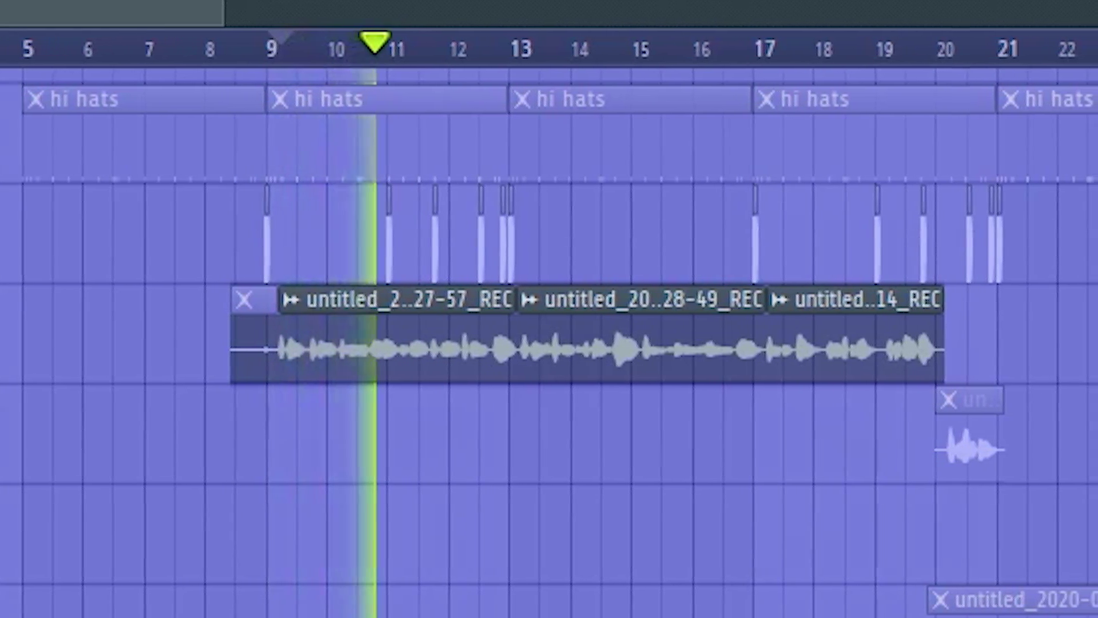
key(space)
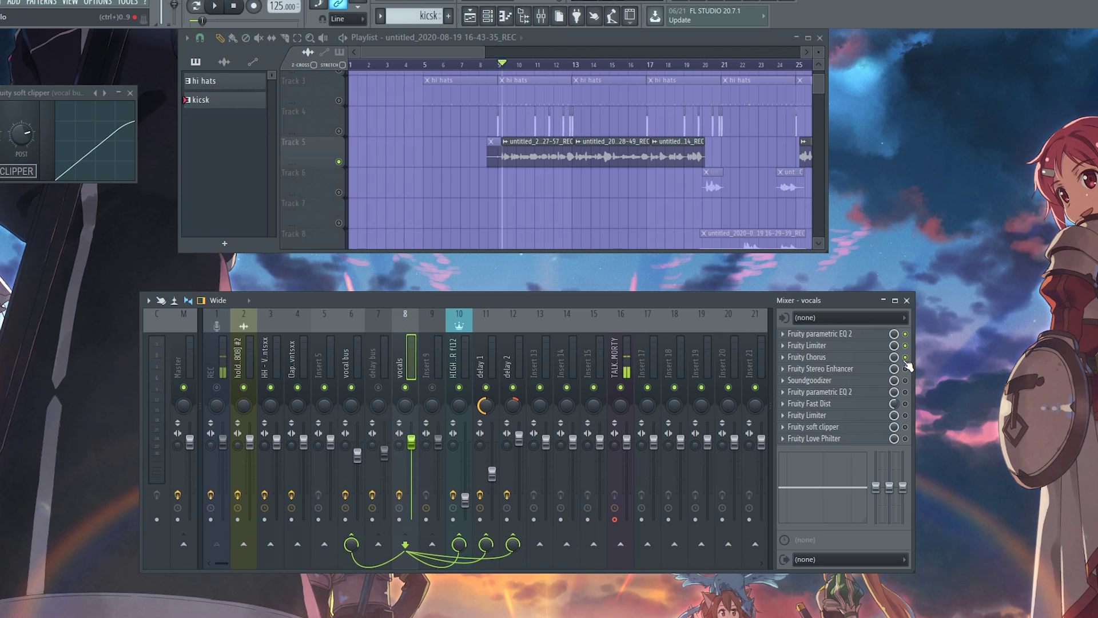
Inspect the vocals Stereo Enhancer's post phase offset setting, then close it
click(854, 369)
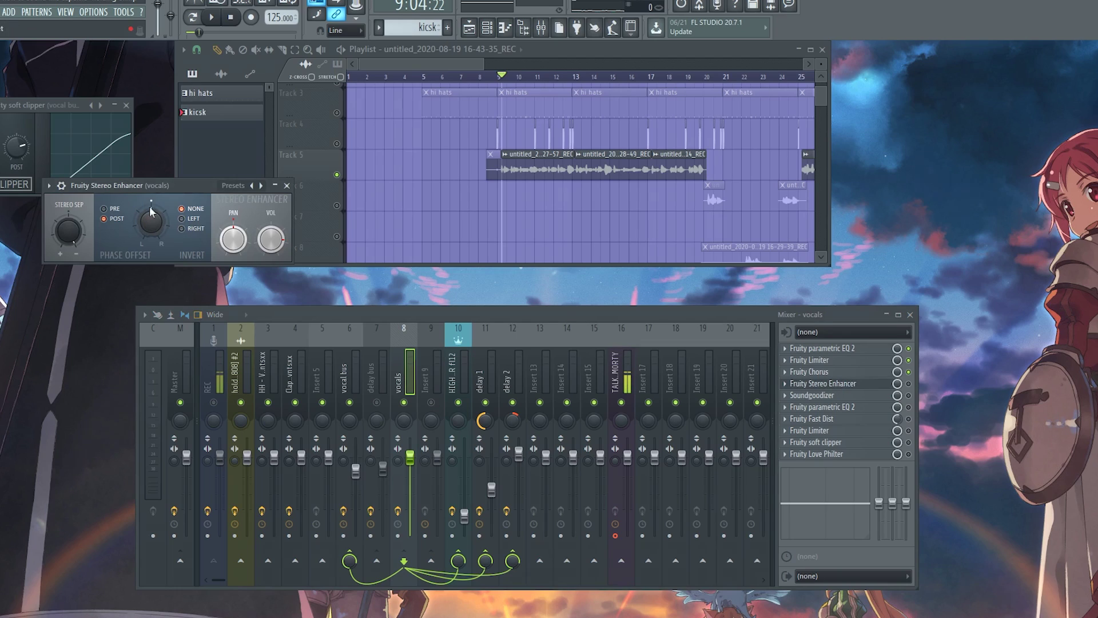
drag(143, 185, 410, 239)
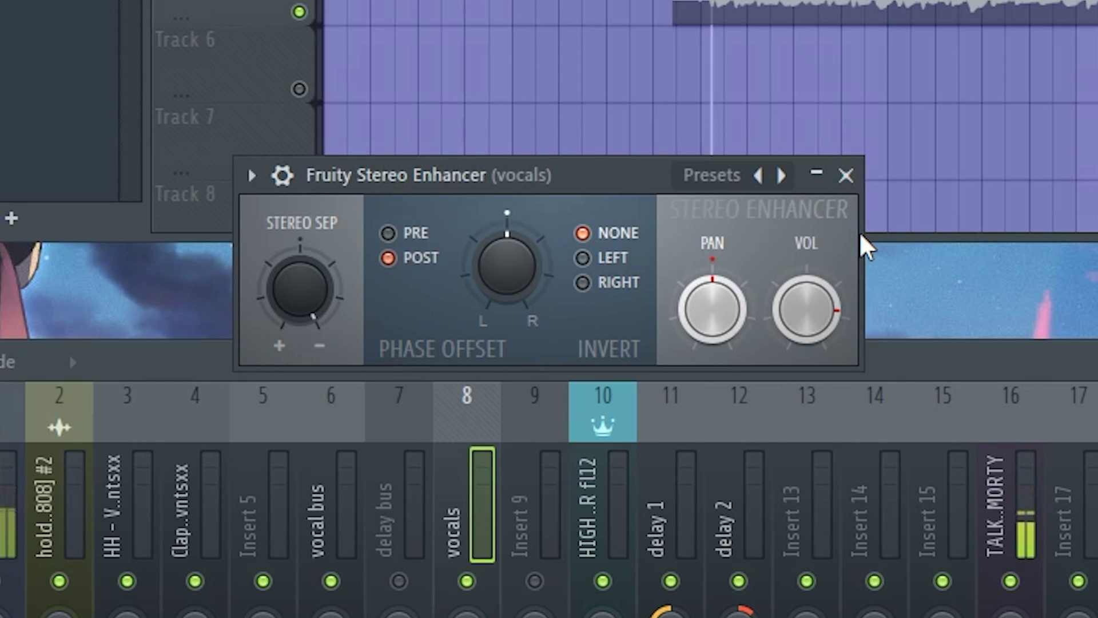
click(846, 175)
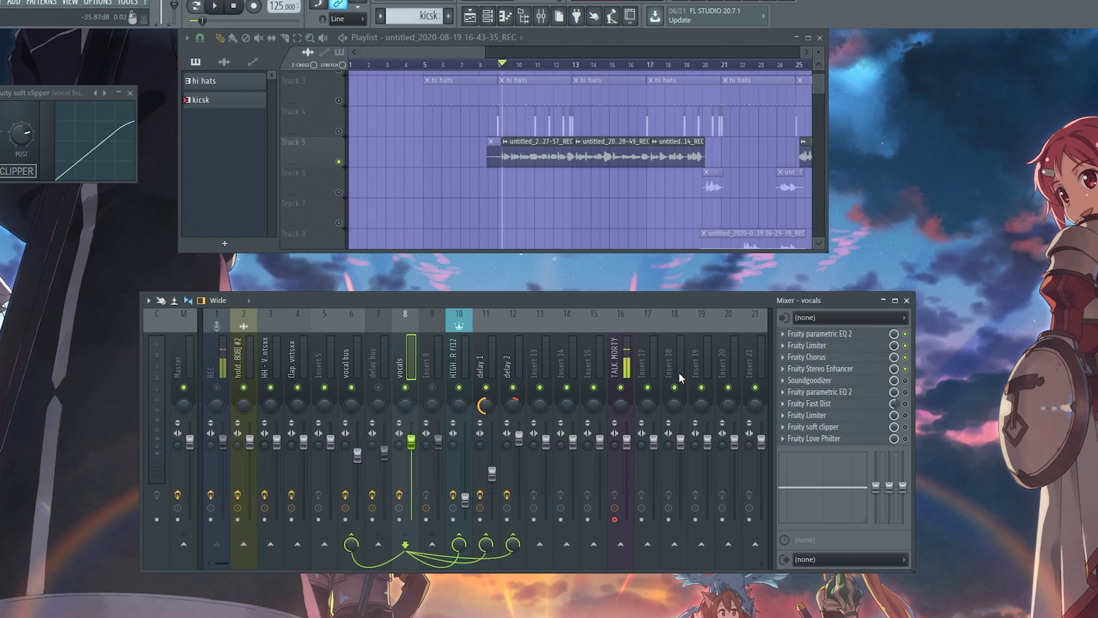
click(839, 381)
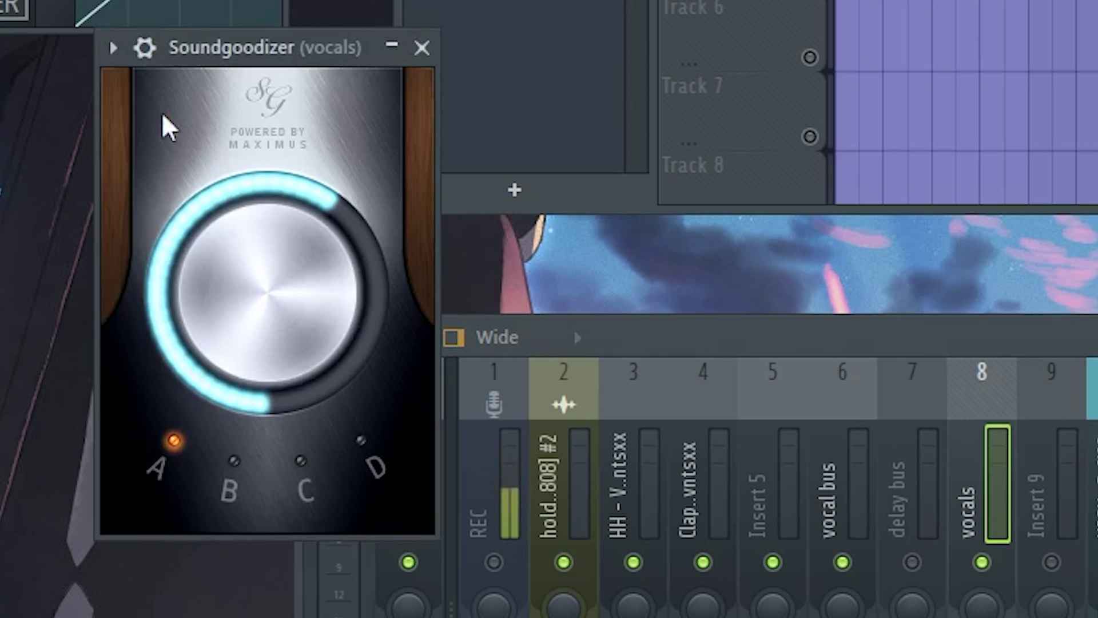
drag(113, 189, 223, 203)
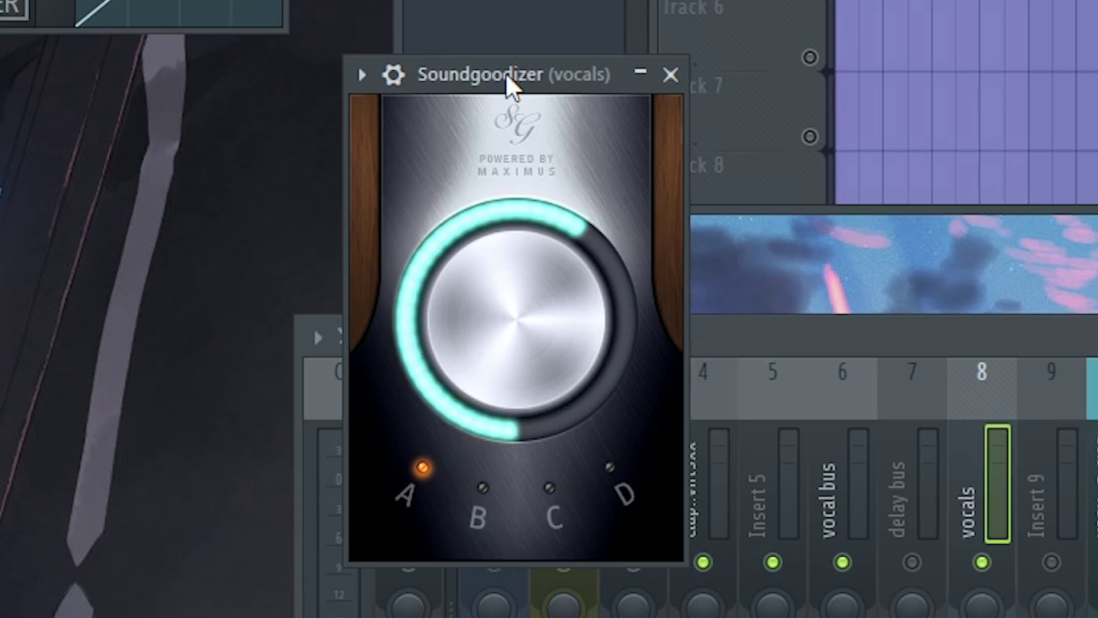
click(671, 75)
click(907, 395)
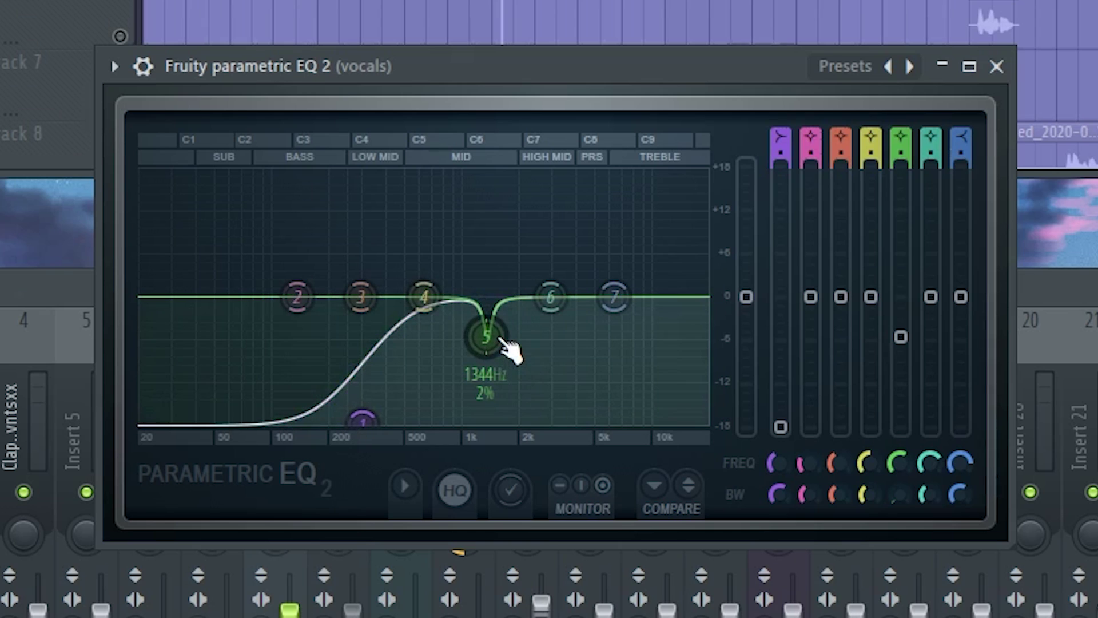
click(996, 67)
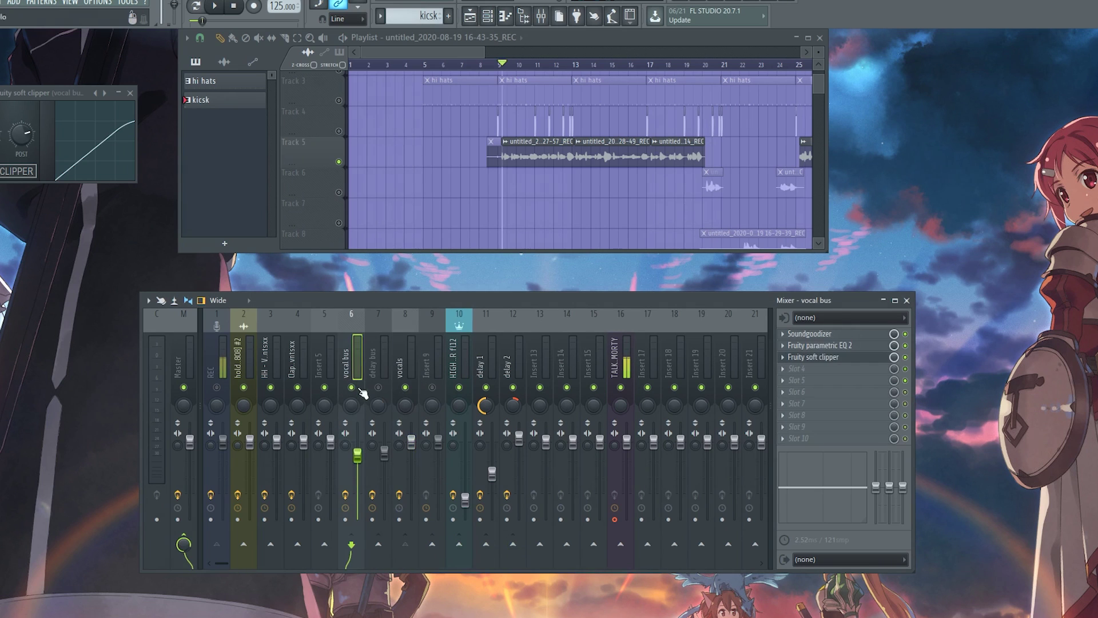
key(space)
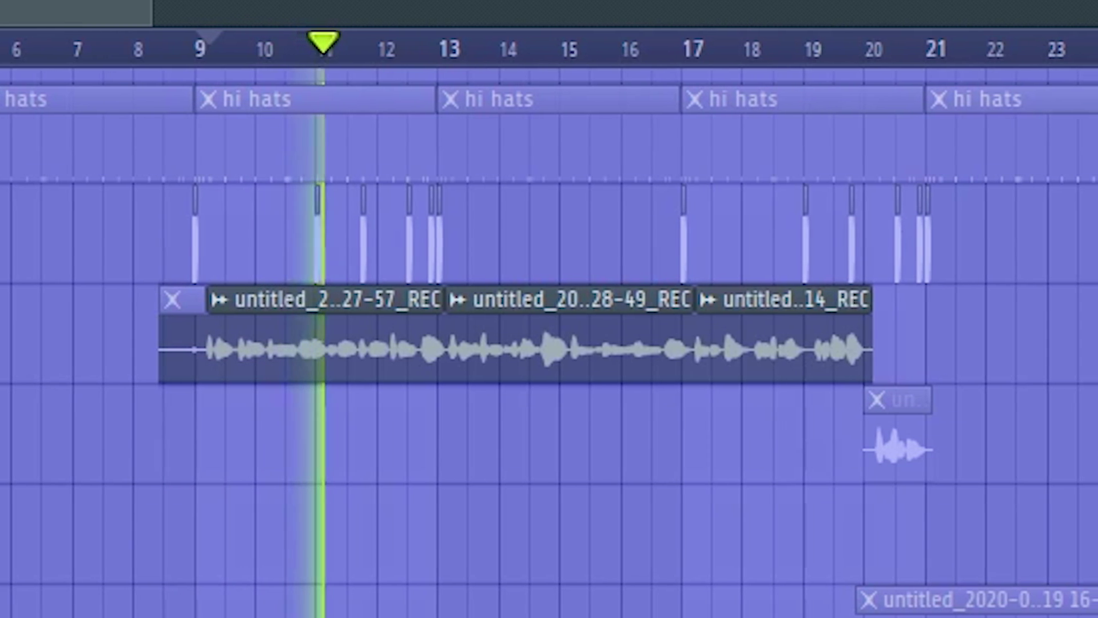
Bypass Fruity Fast Dist on the vocals insert and replay from bar 9
key(space)
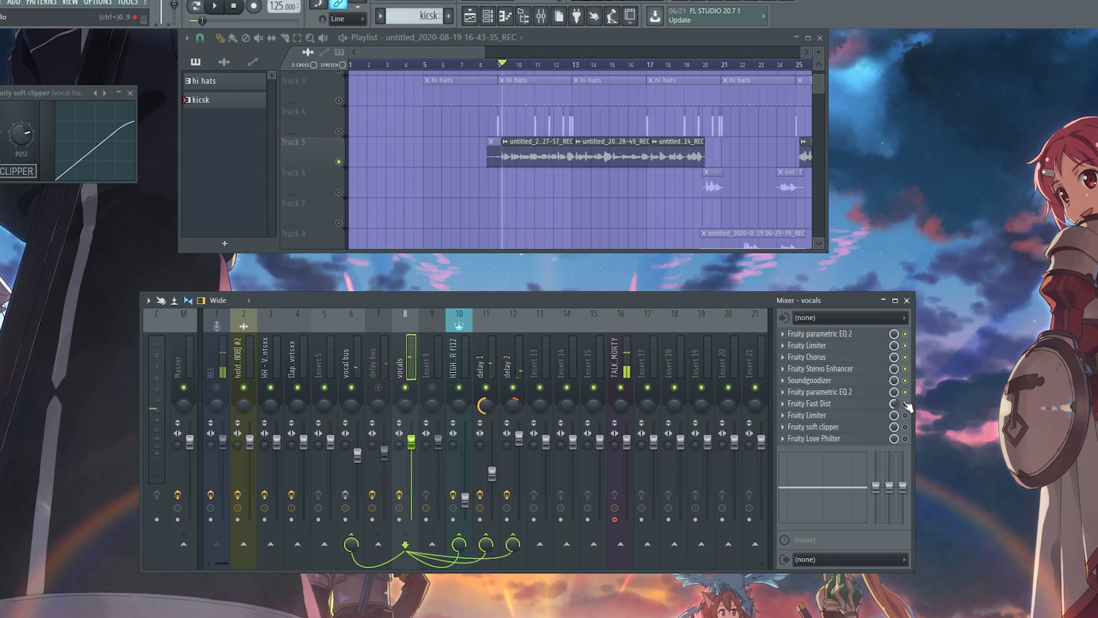
click(905, 404)
key(space)
Show the vocals Soft Clipper, closing the vocal bus clipper and Love Philter windows
click(854, 429)
click(855, 430)
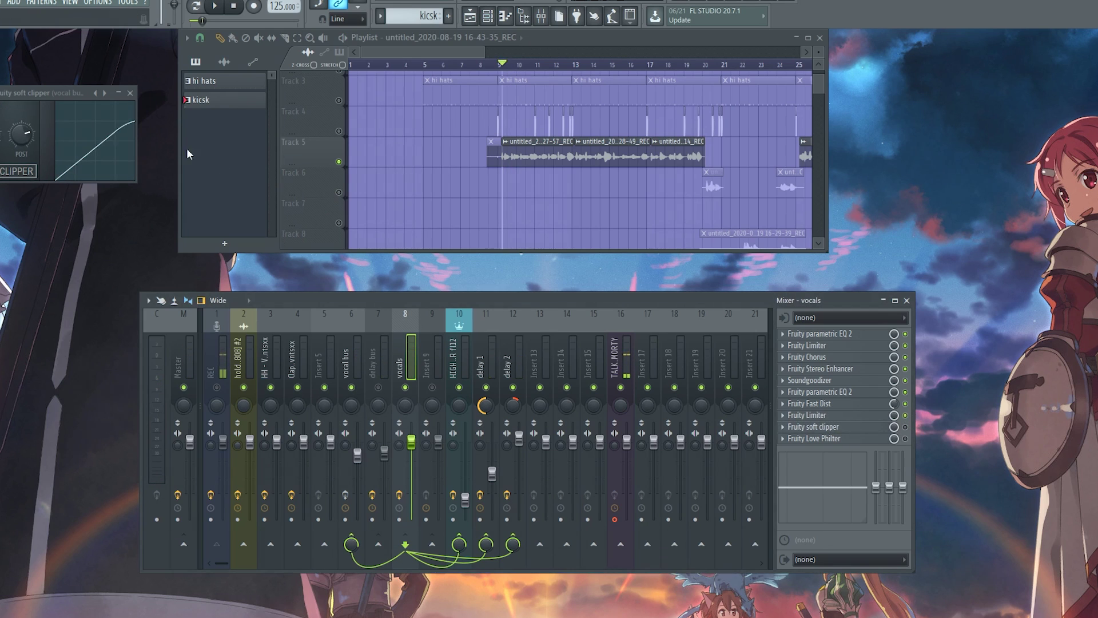
click(120, 94)
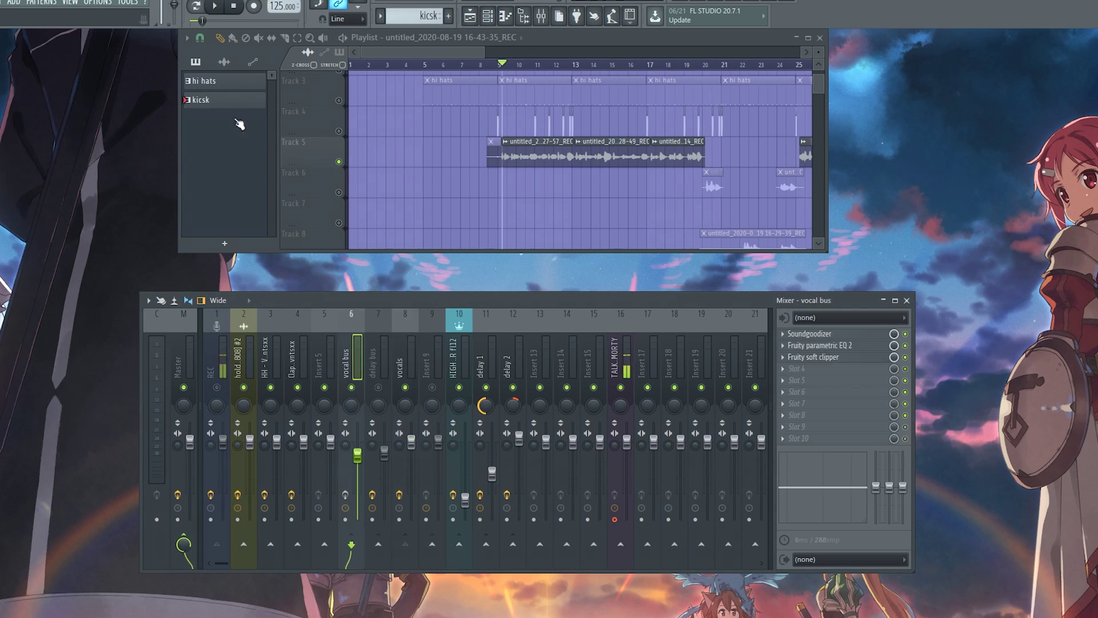
click(834, 426)
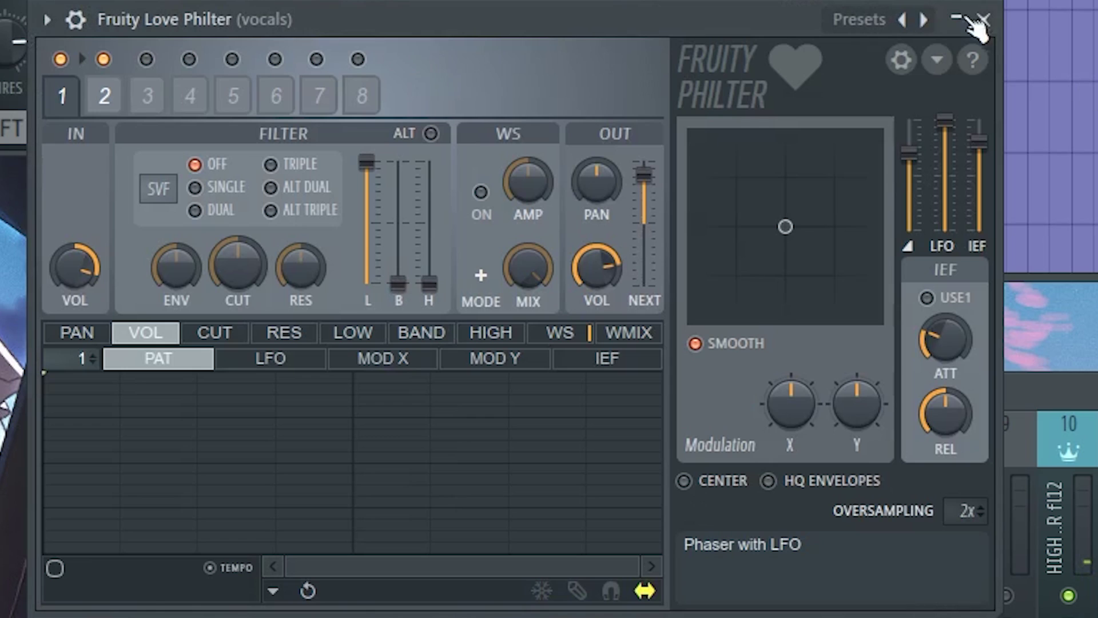
click(982, 20)
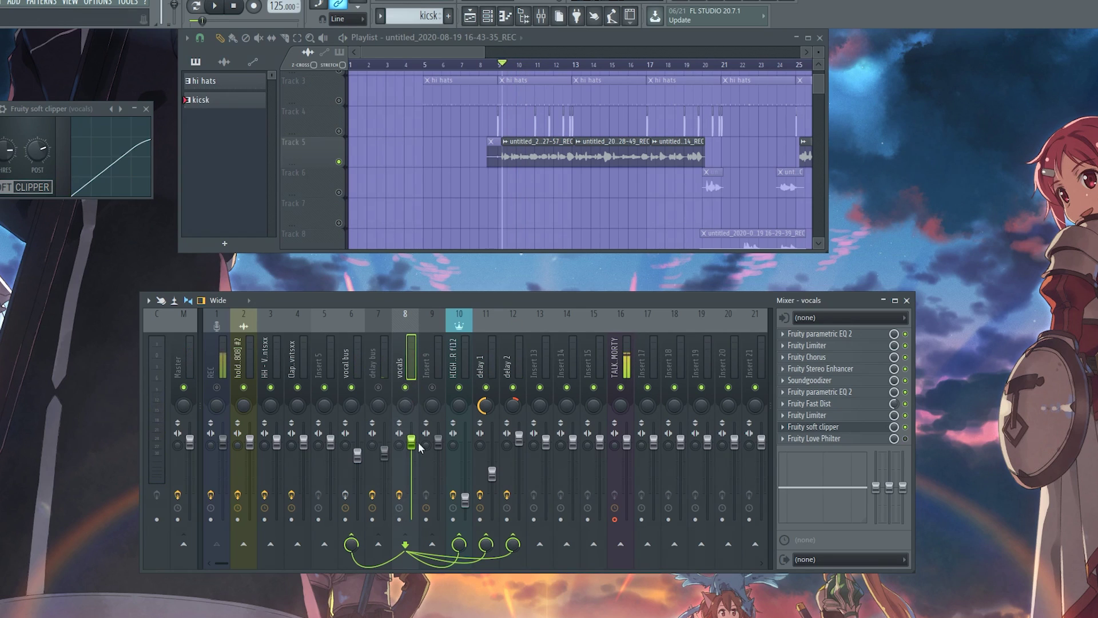
Select the vocal bus insert and open its Soundgoodizer mid-screen
click(348, 373)
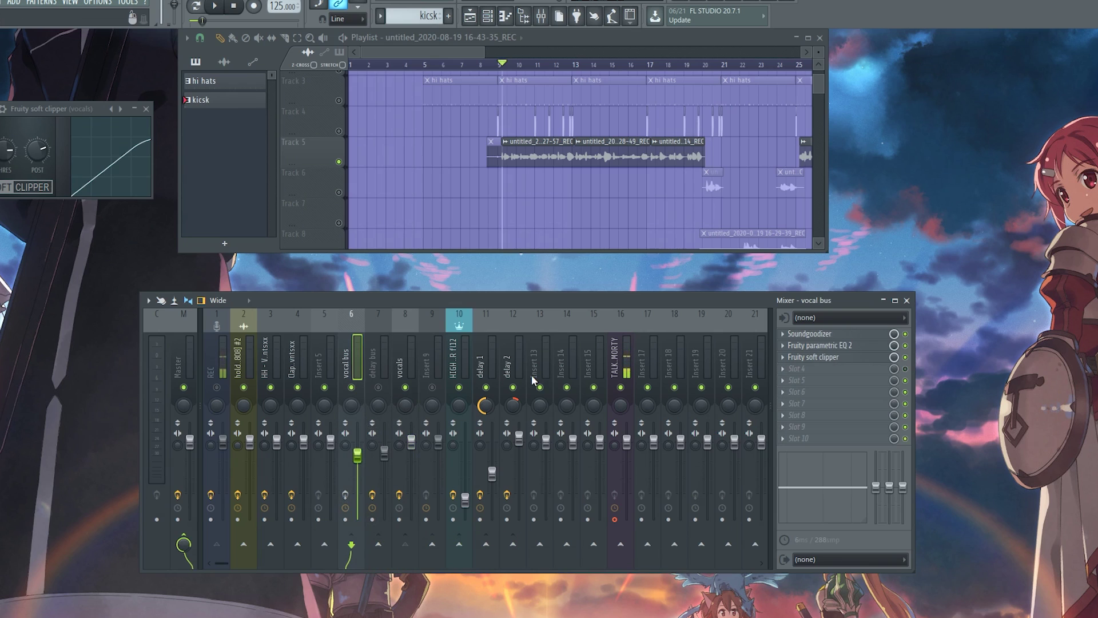
click(404, 363)
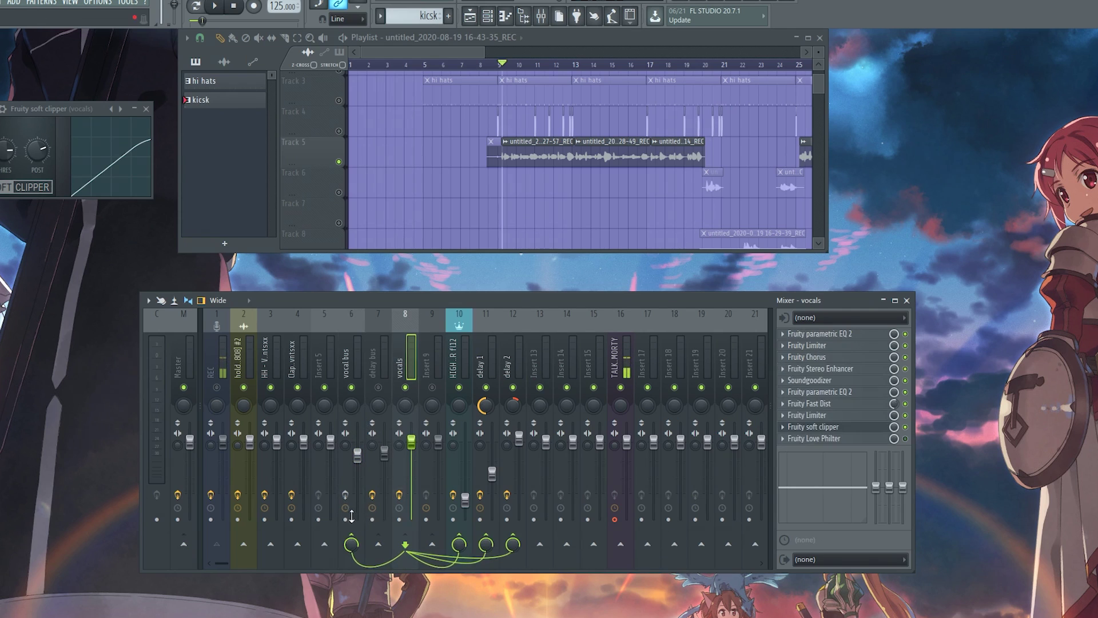
click(353, 373)
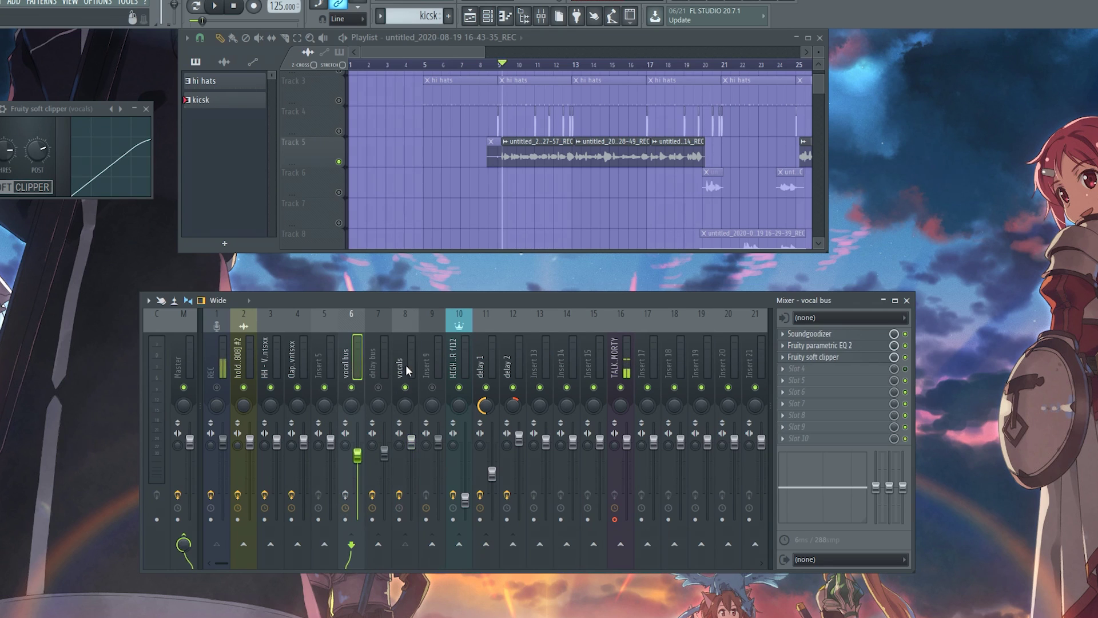
click(809, 334)
drag(167, 222, 634, 257)
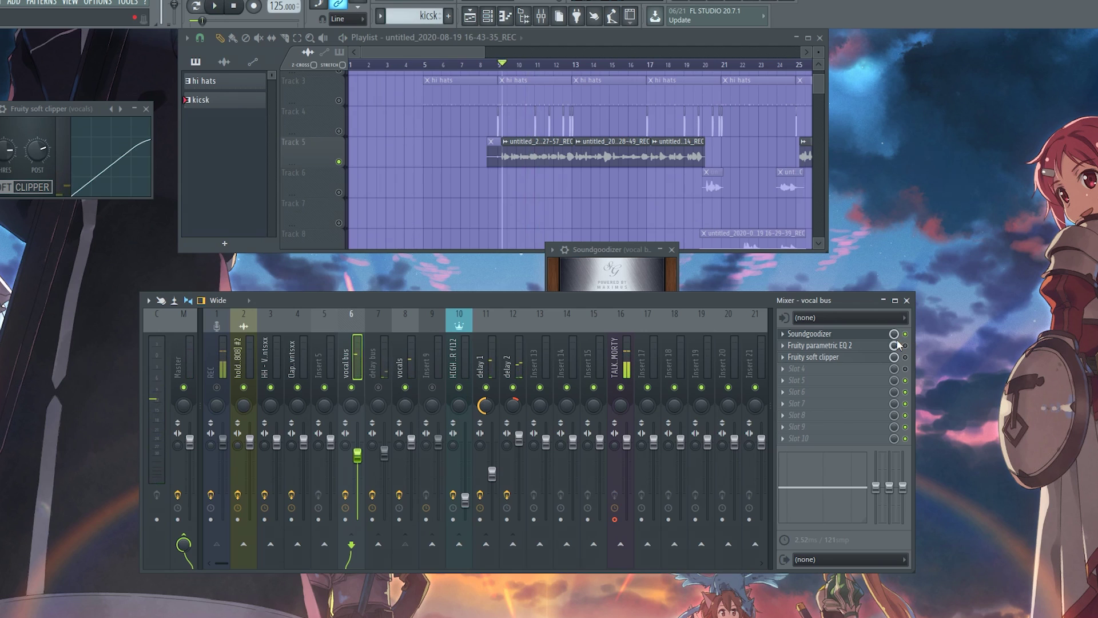
Check the vocal bus Parametric EQ 2, then show the HIGH END CRISPER fl12 insert's chain
click(897, 345)
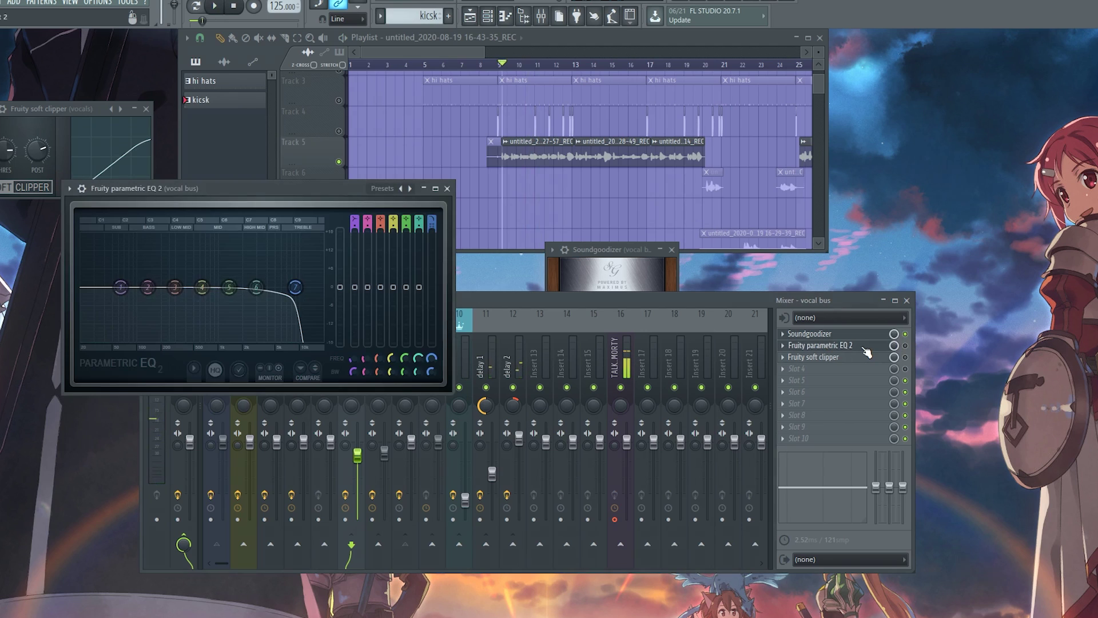
click(910, 354)
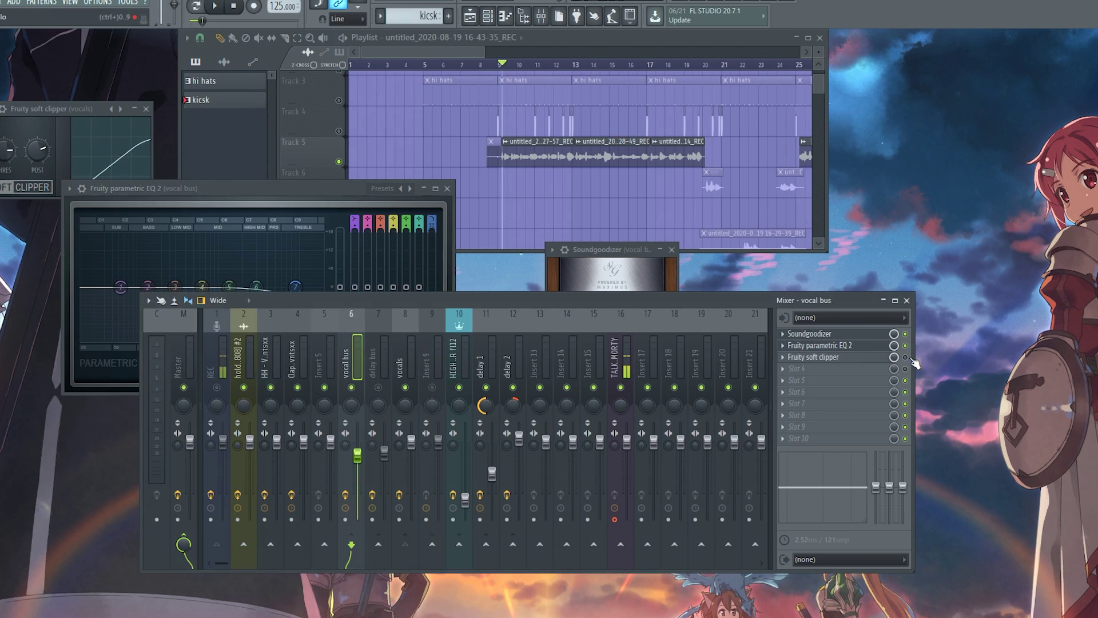
click(907, 300)
click(447, 188)
click(541, 16)
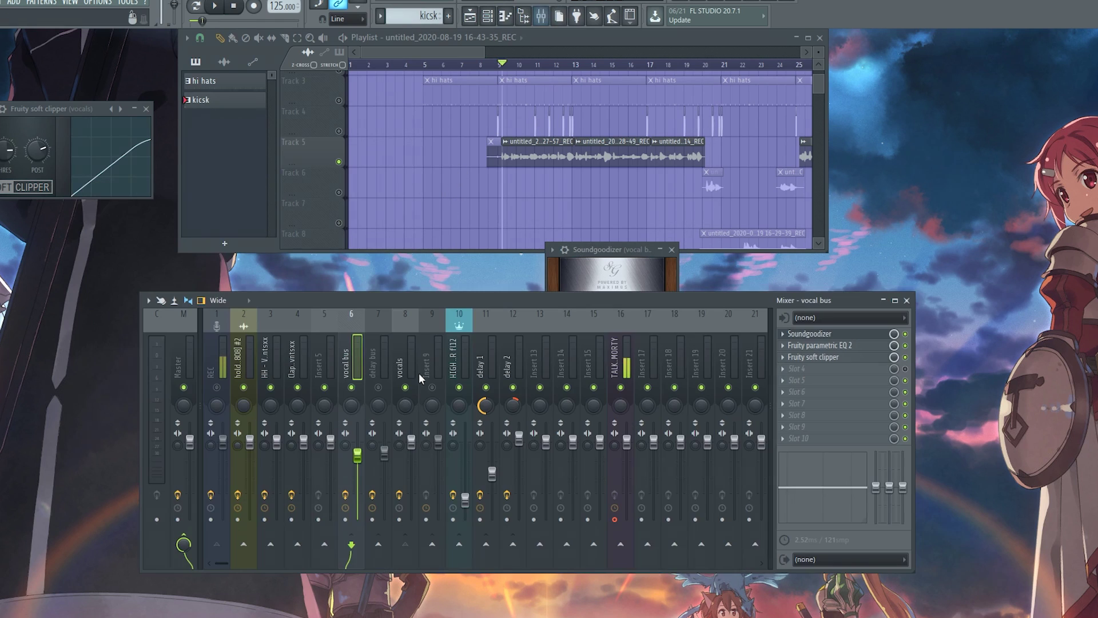
click(459, 364)
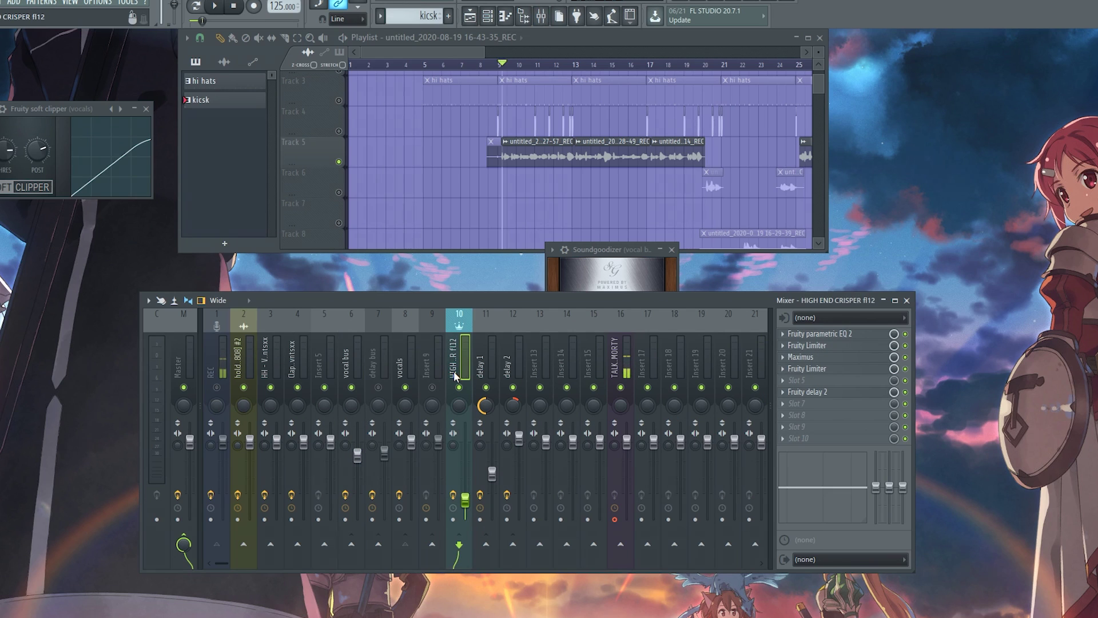
Play the vocals from bar 9 three times, then return to the vocals insert's chain and sends
click(354, 369)
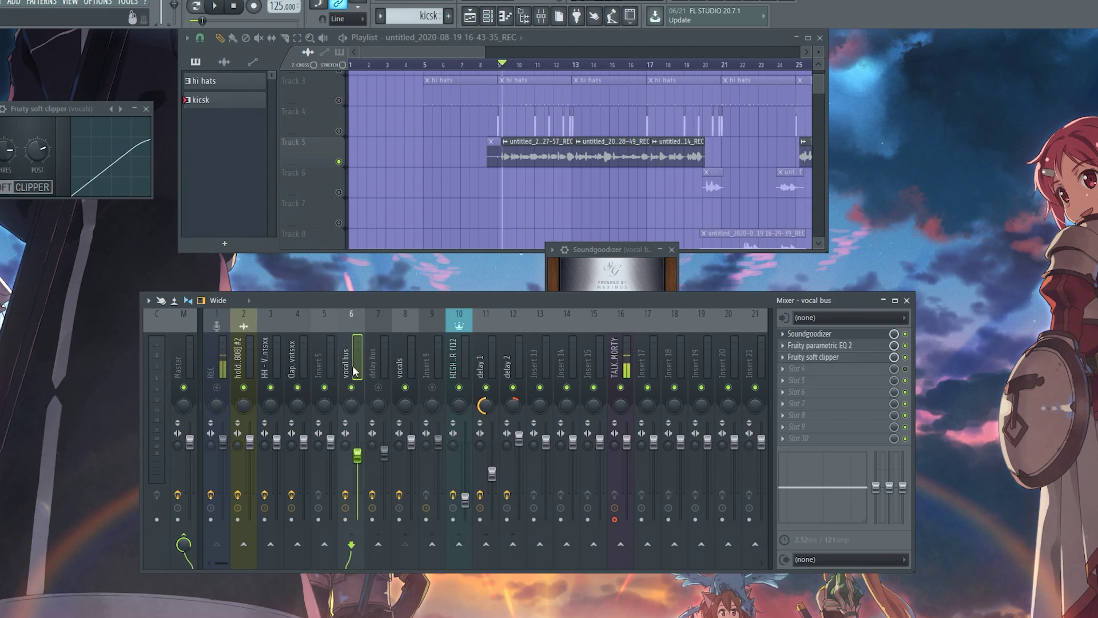
key(space)
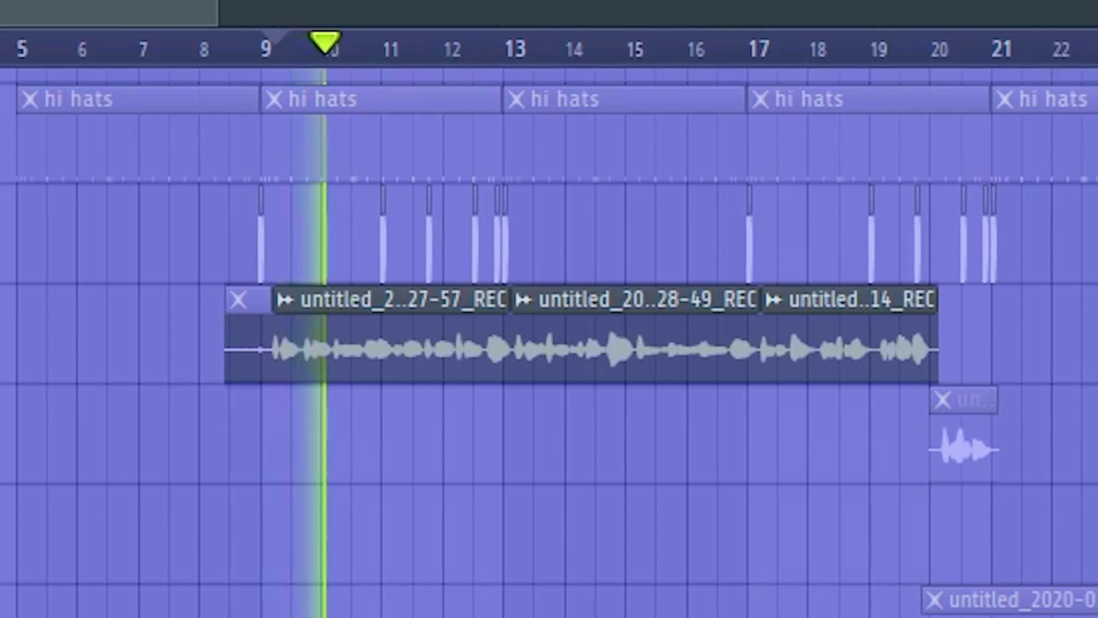
key(space)
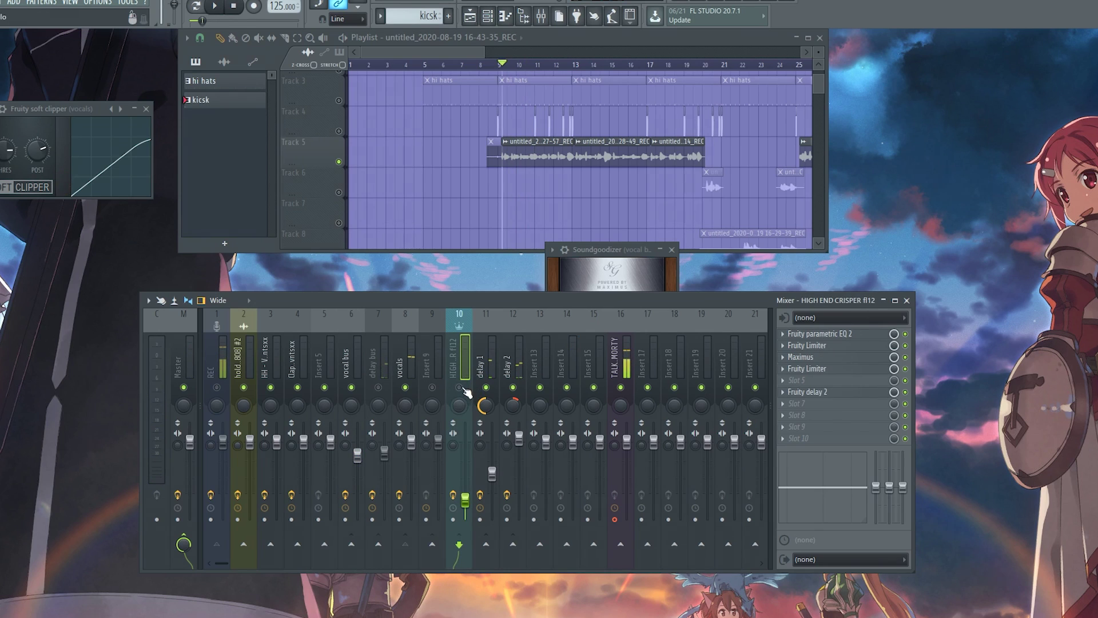
key(space)
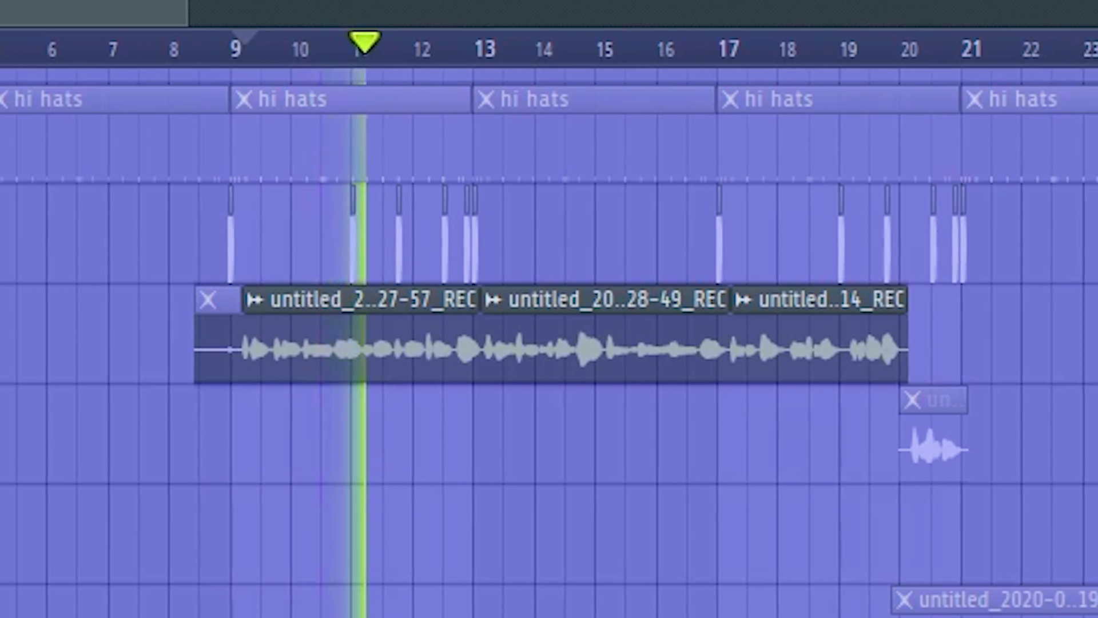
key(space)
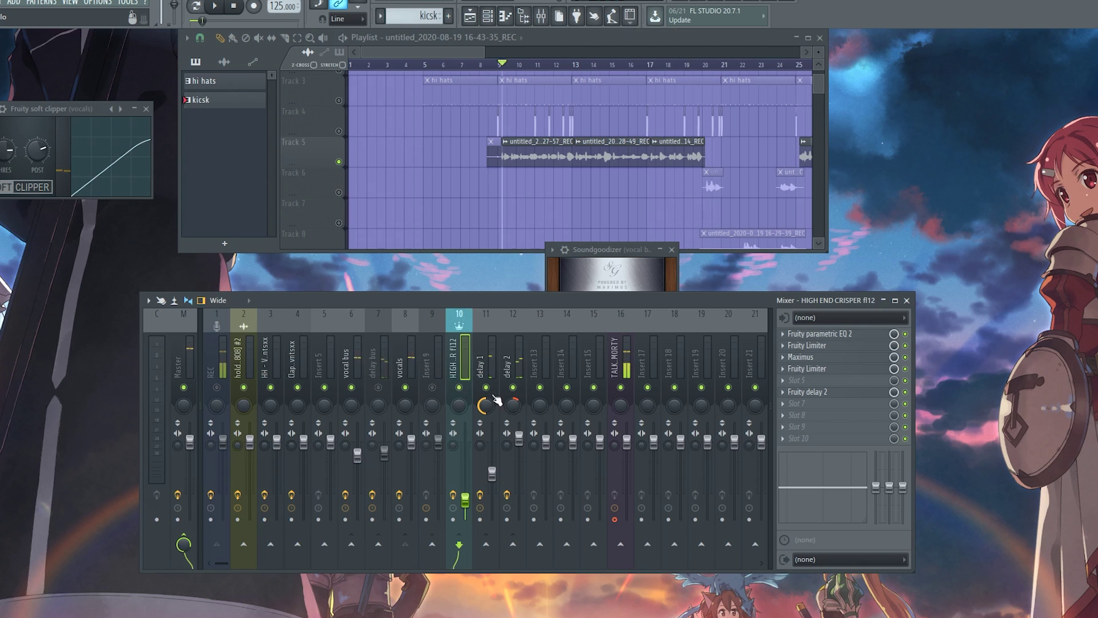
key(space)
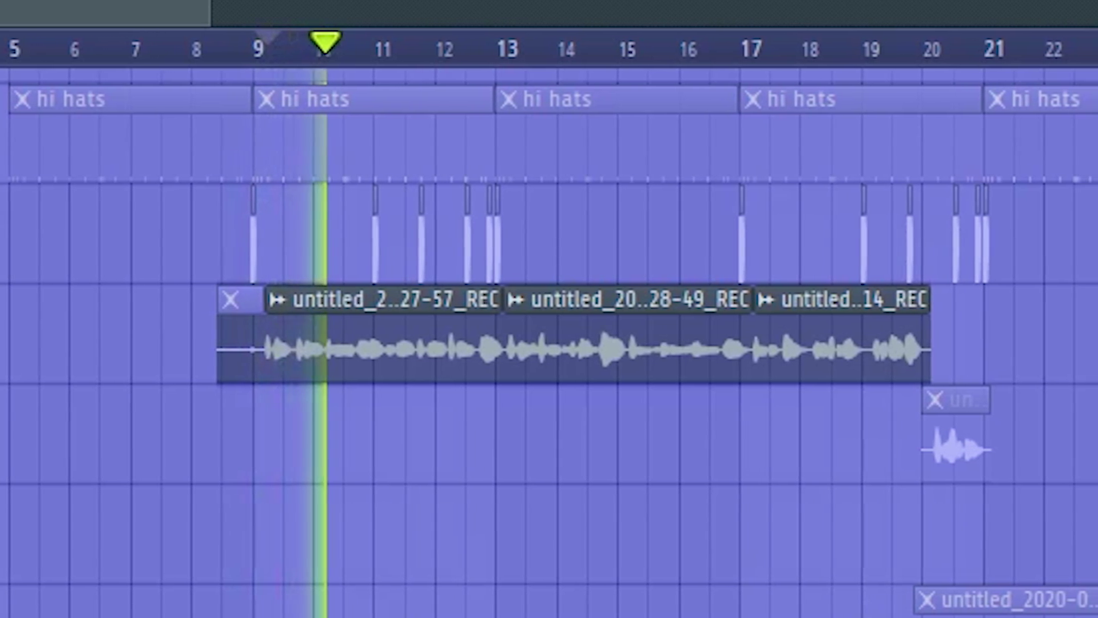
key(space)
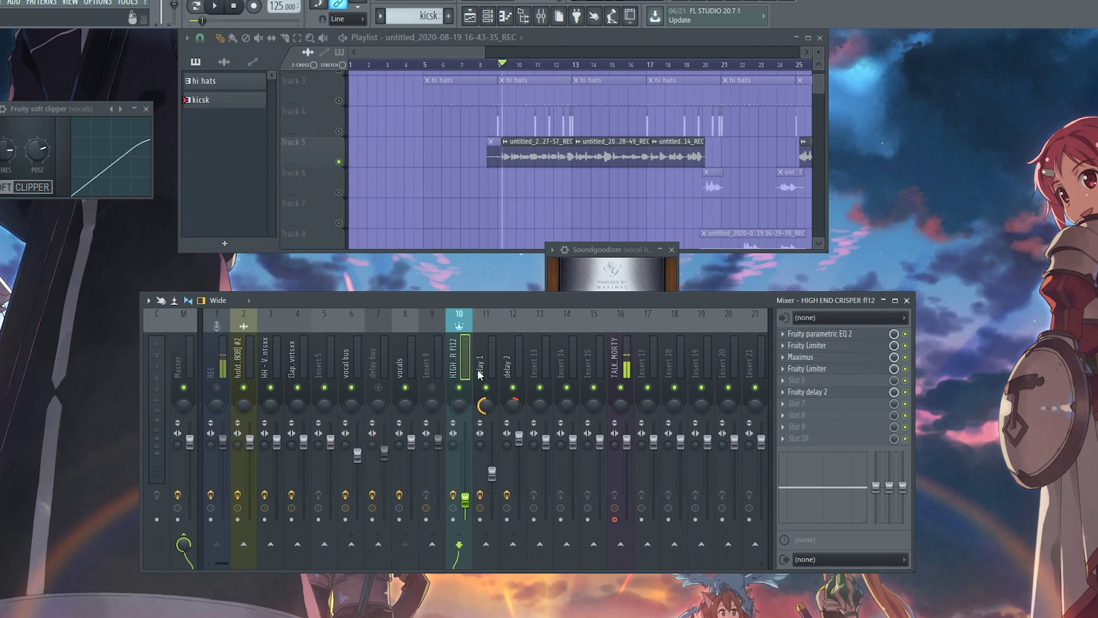
click(407, 366)
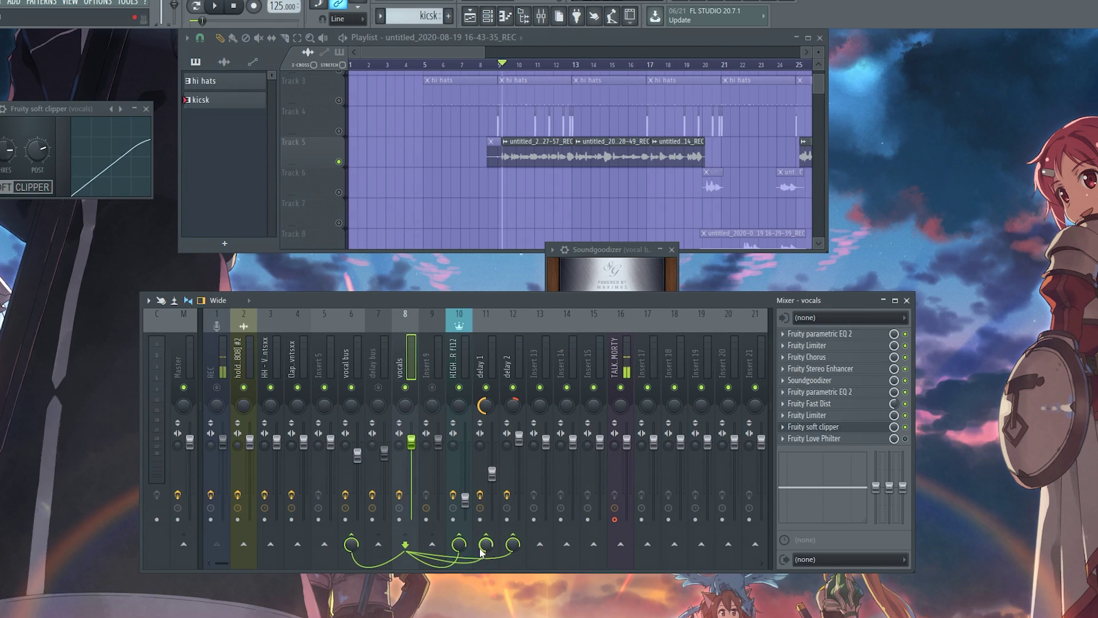
Compare the delay 1 and delay 2 returns and inspect the EQ on delay 1
click(484, 364)
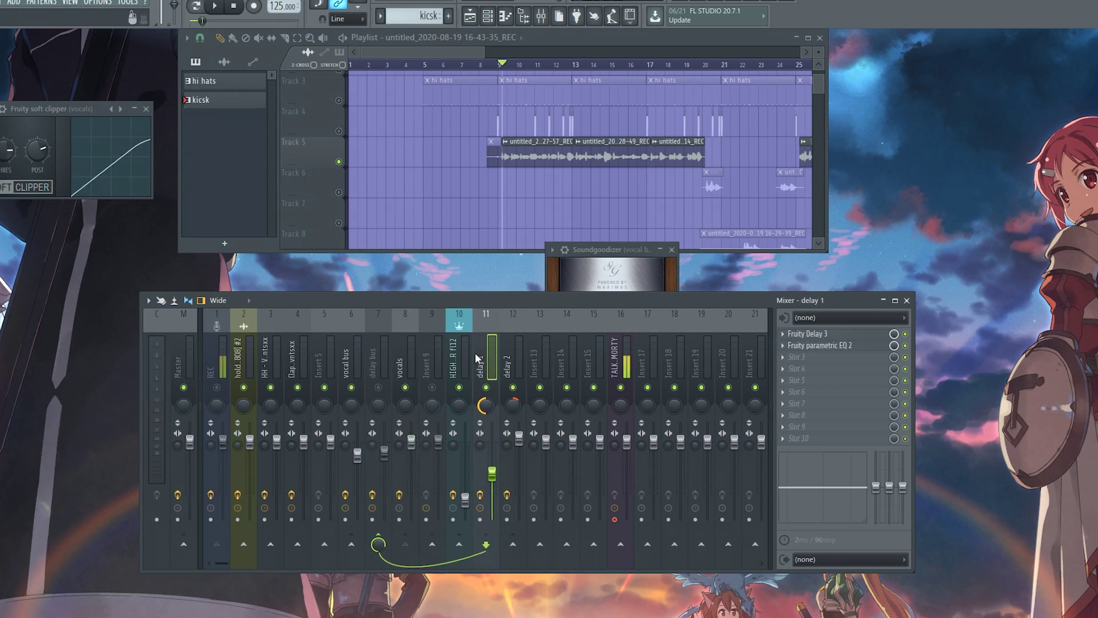
click(511, 370)
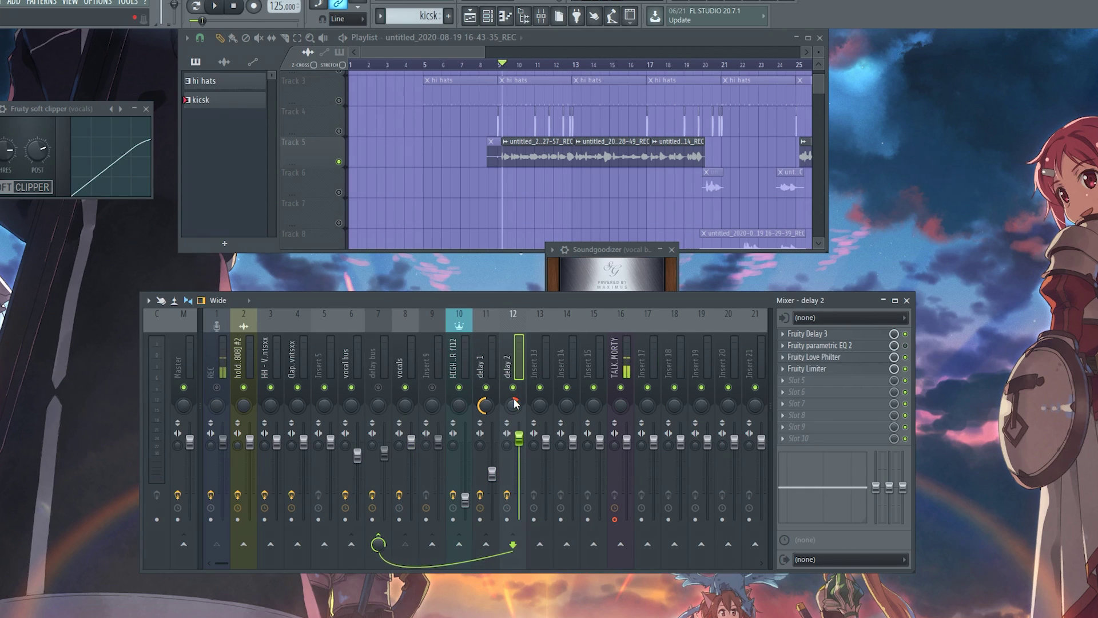
click(484, 374)
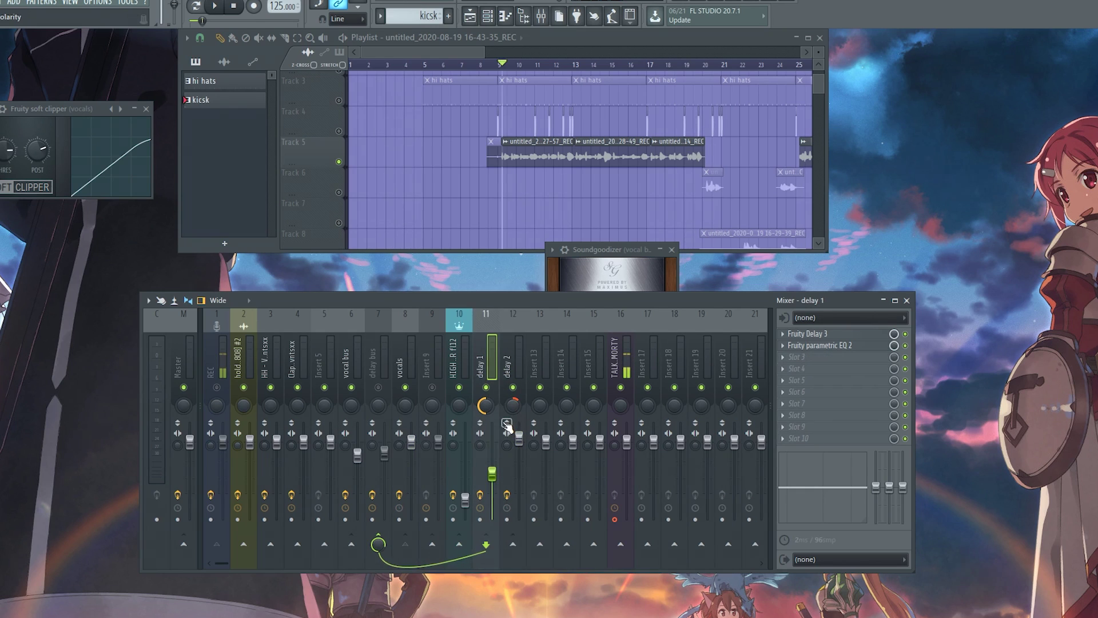
click(809, 334)
drag(262, 109, 539, 283)
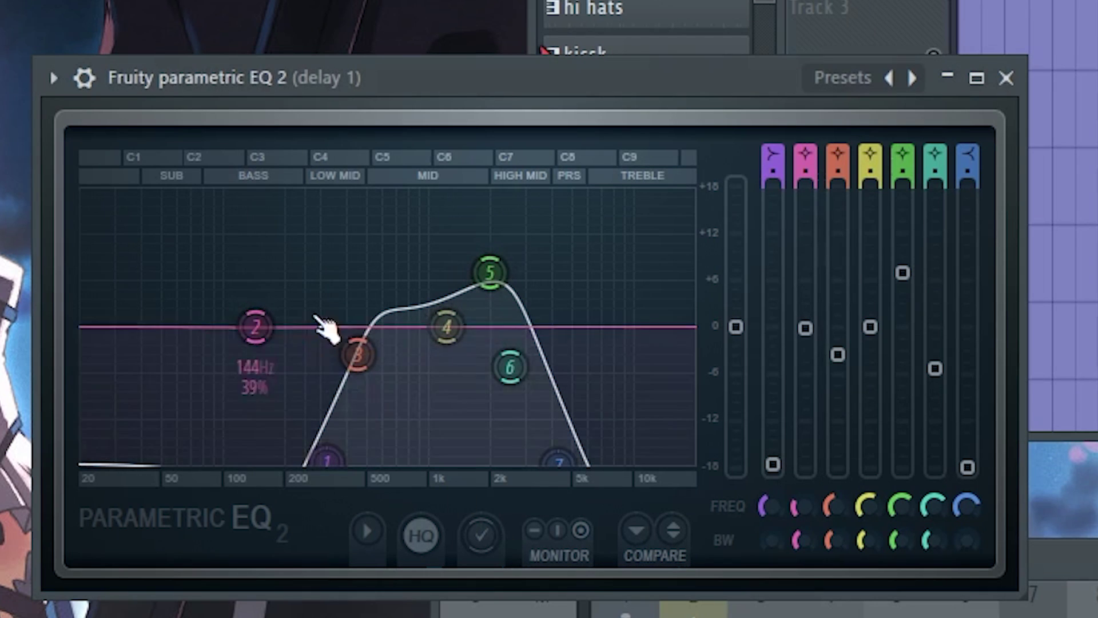
click(1007, 78)
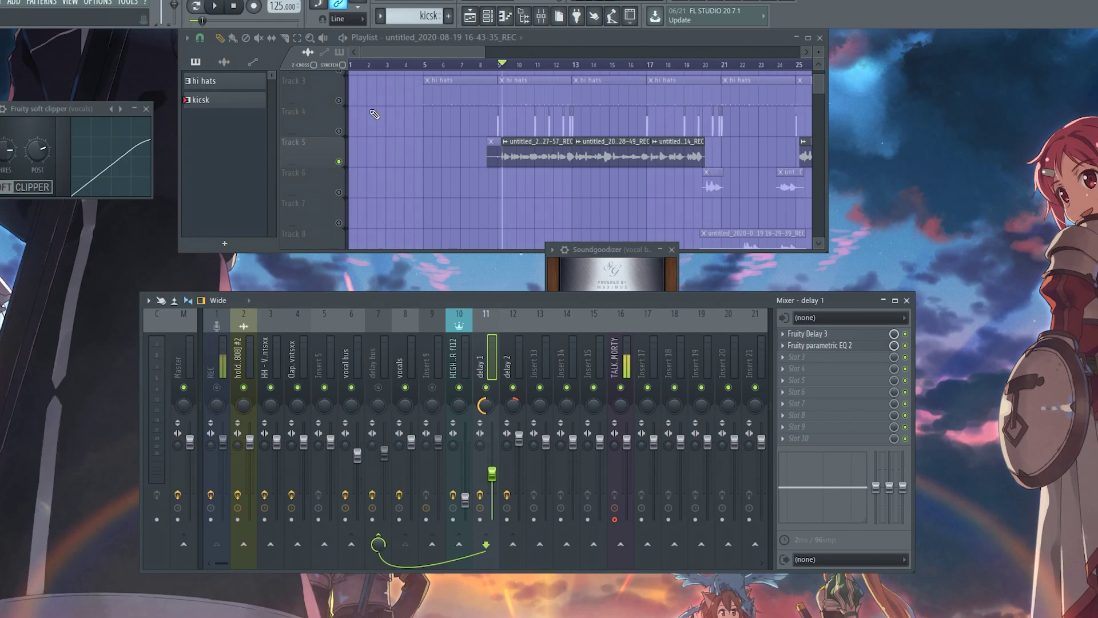
Check Fruity Delay 3, Love Philter and Limiter on the delay 2 return
click(512, 361)
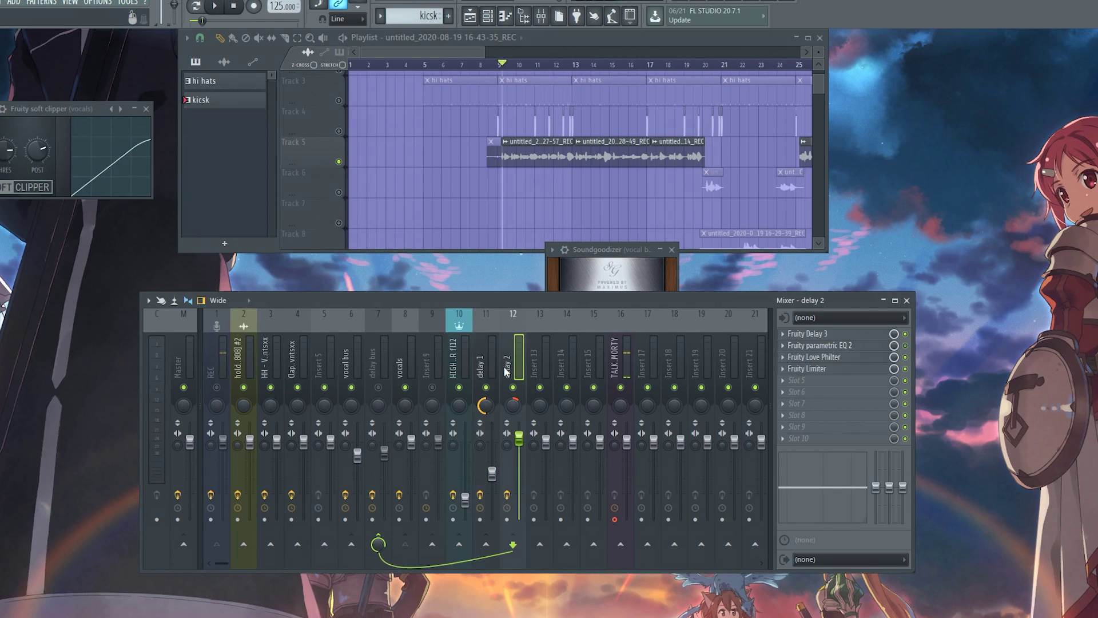
click(833, 334)
drag(103, 94, 576, 294)
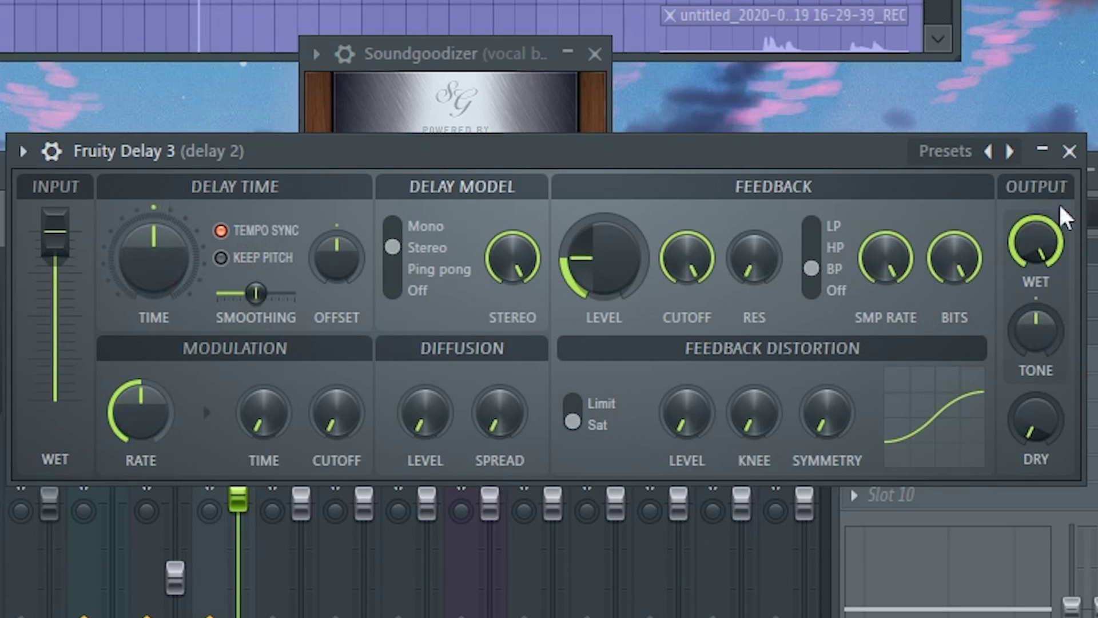
click(1071, 152)
click(841, 345)
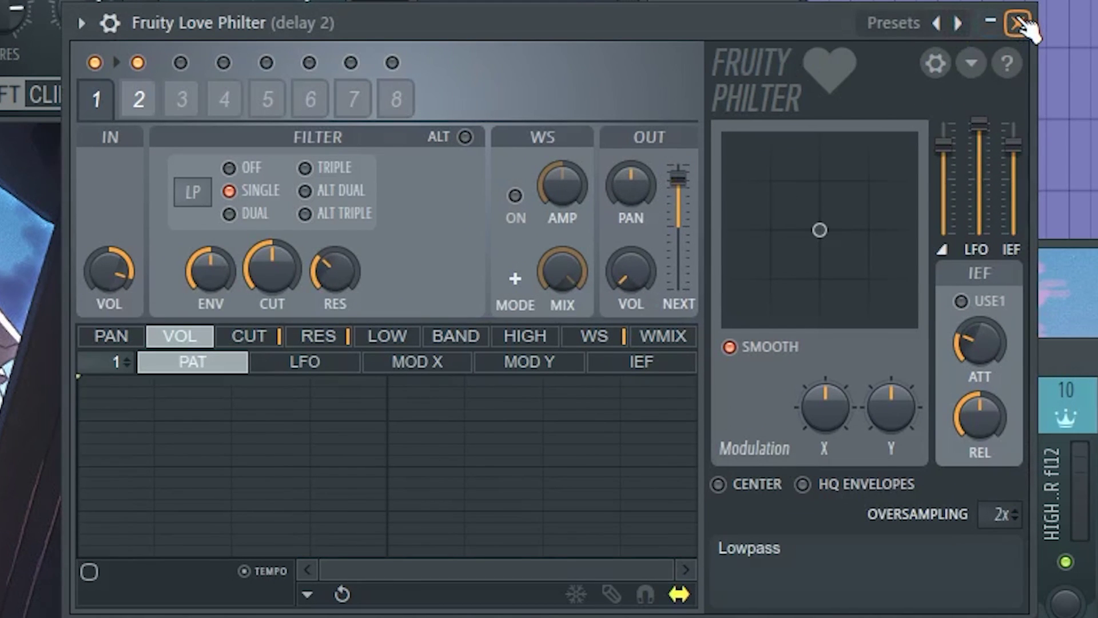
click(1019, 23)
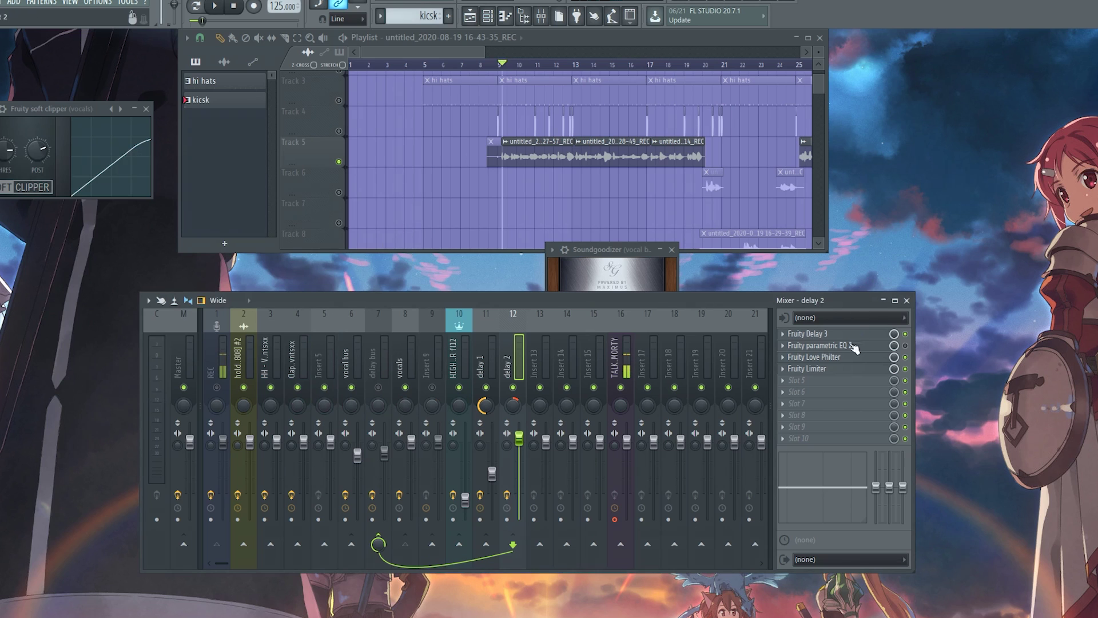
click(824, 369)
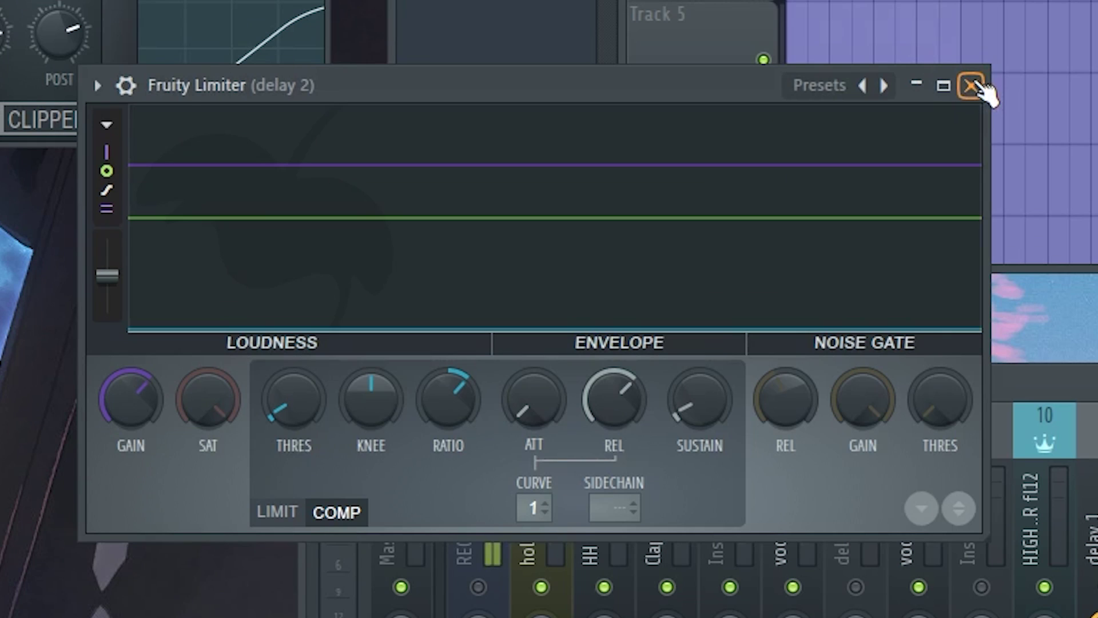
click(971, 86)
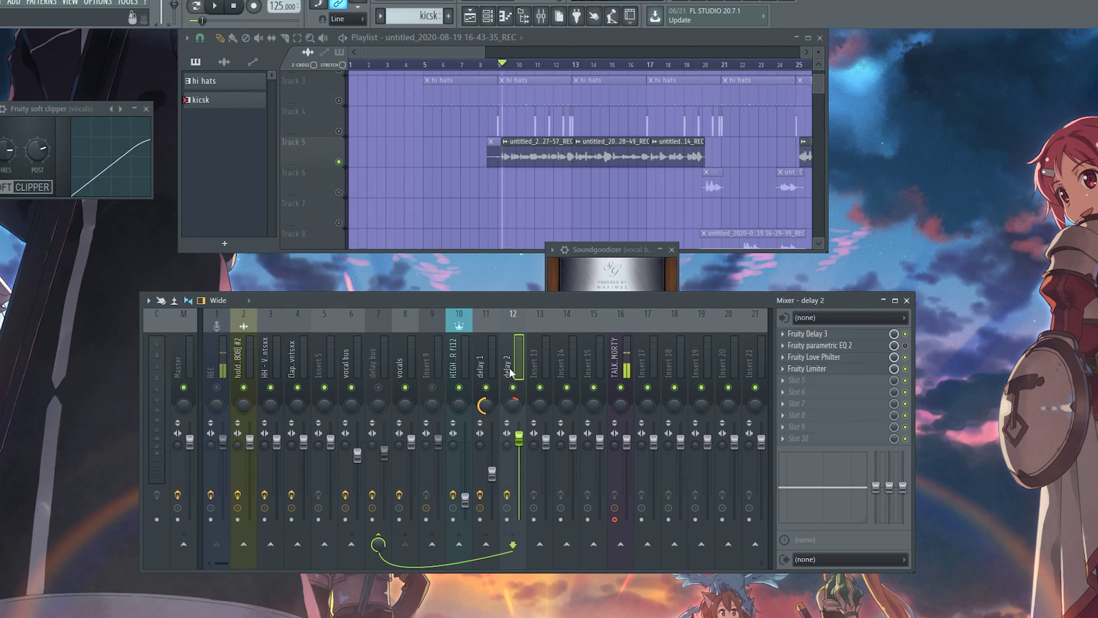
click(482, 514)
Unmute the delay bus and review its Fruity PanOMatic and Love Philter settings
click(517, 367)
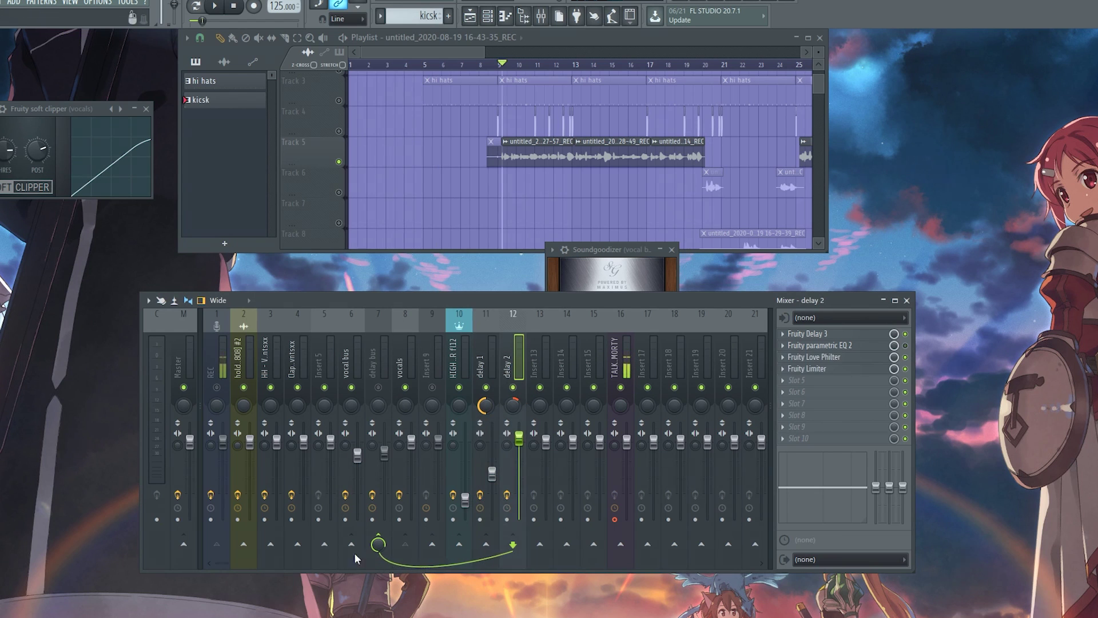
click(383, 388)
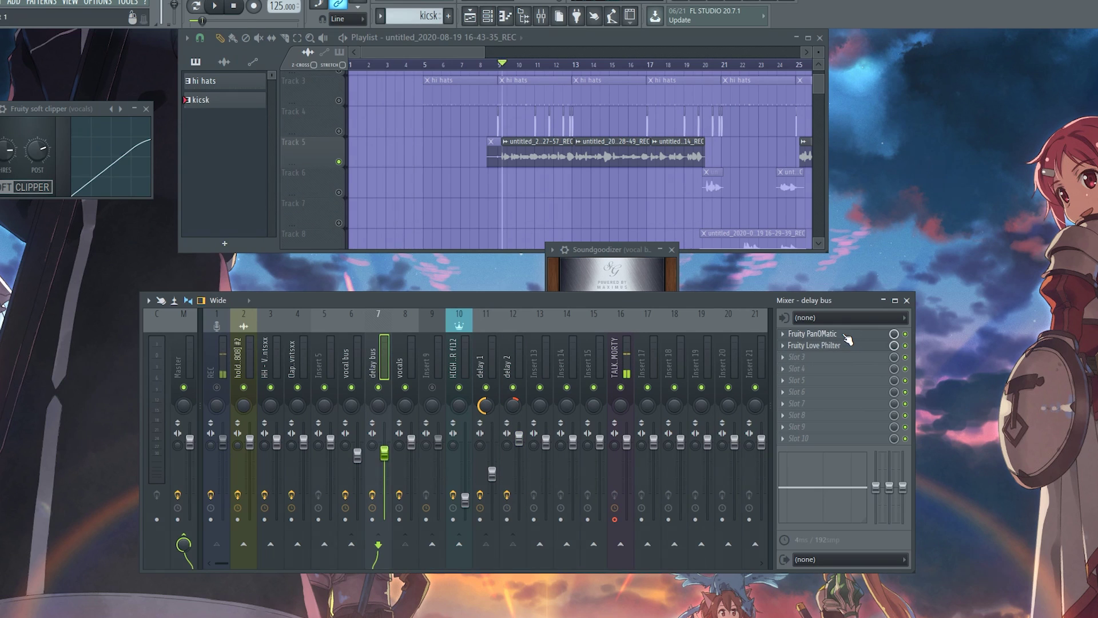
click(845, 336)
drag(64, 112, 413, 292)
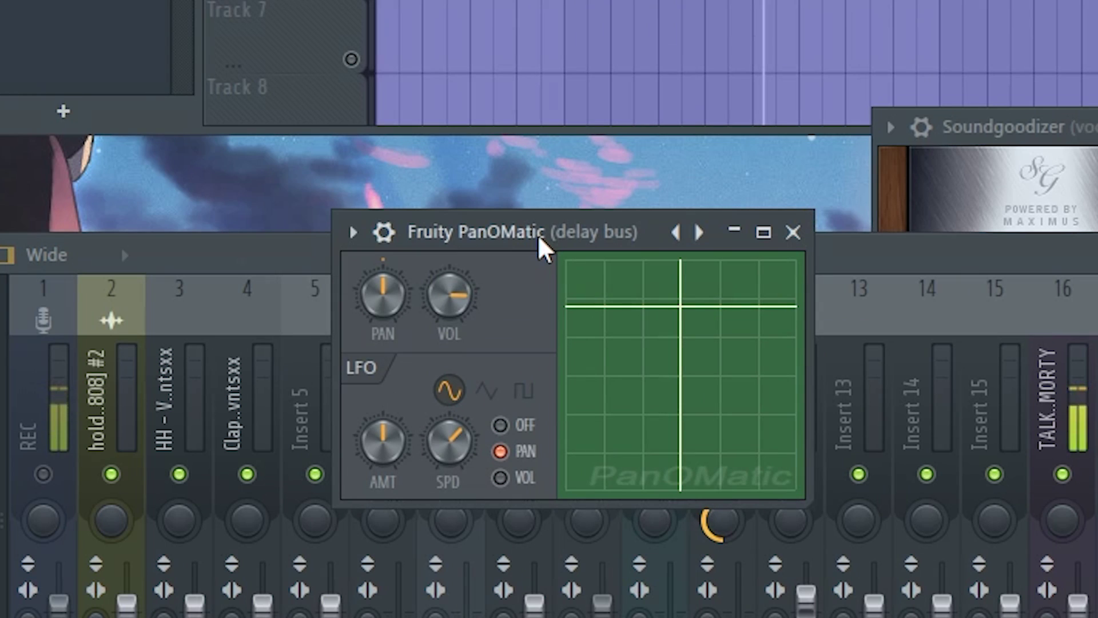
click(793, 232)
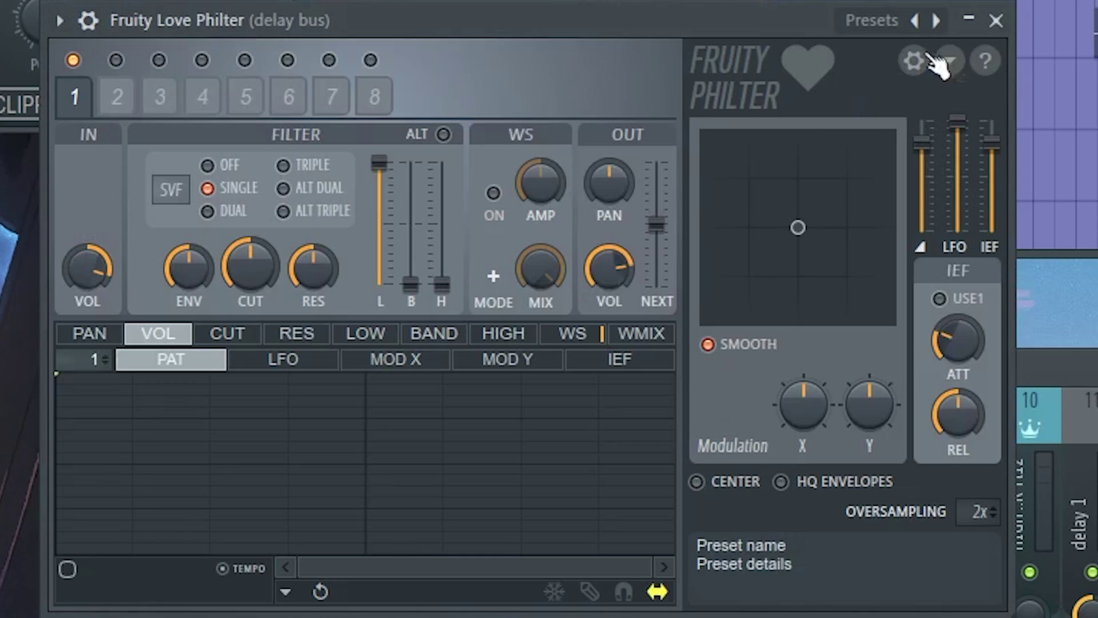
click(998, 21)
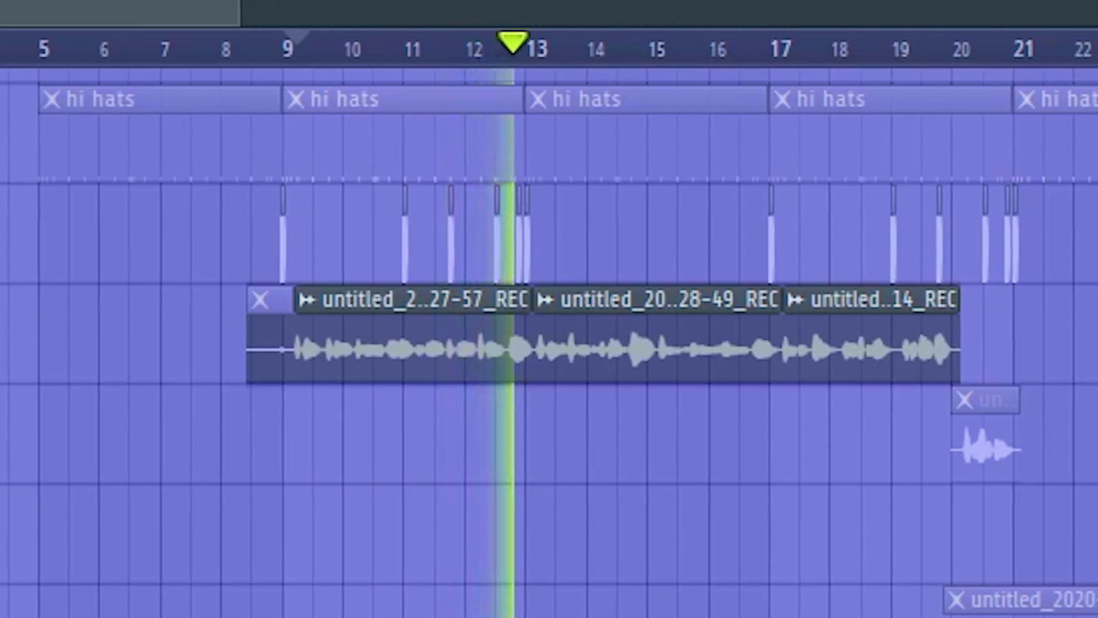
Pan the playlist to the later vocal clips around bars 17–29 while playback continues
scroll(257, 606, up, 1)
scroll(184, 559, up, 1)
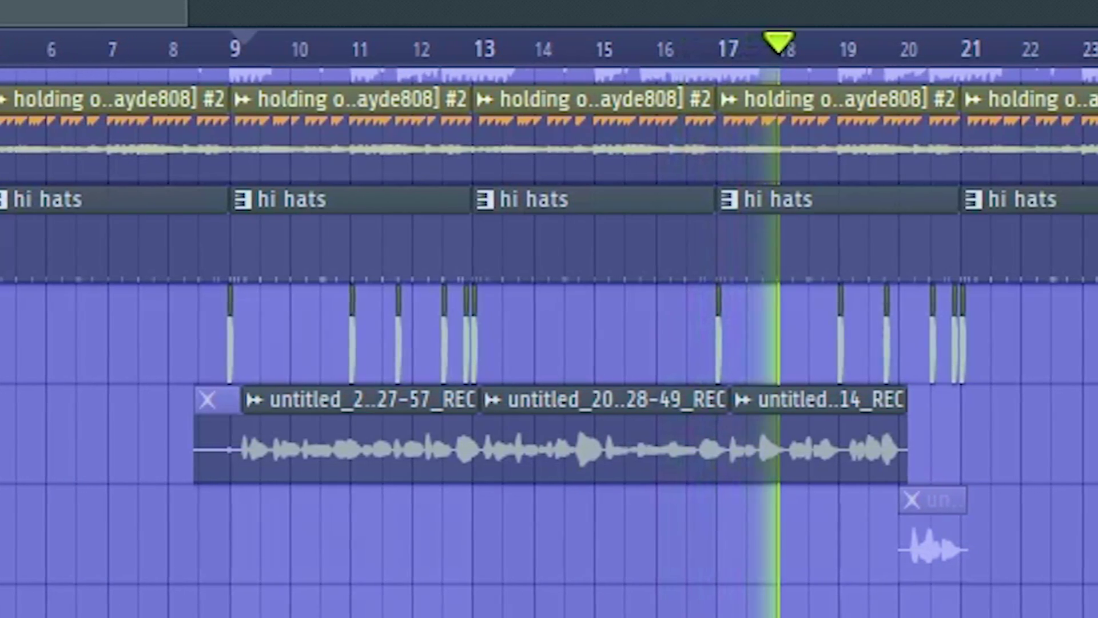
drag(589, 583, 256, 520)
drag(307, 562, 79, 376)
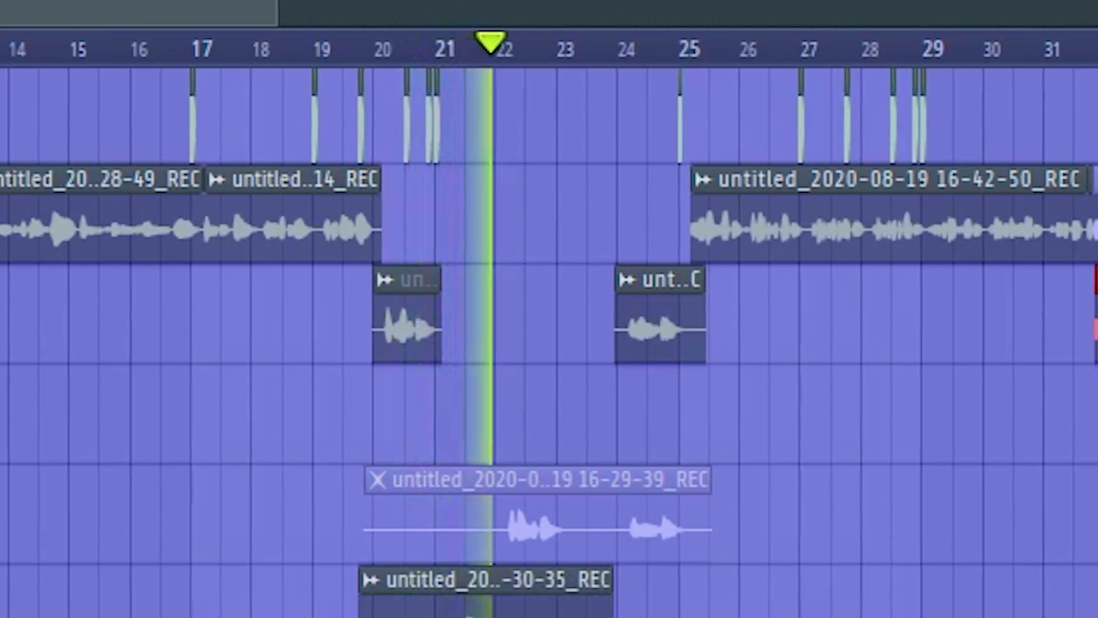
Stop playback so the playhead jumps back near bar 9, then scroll the playlist down a little
key(space)
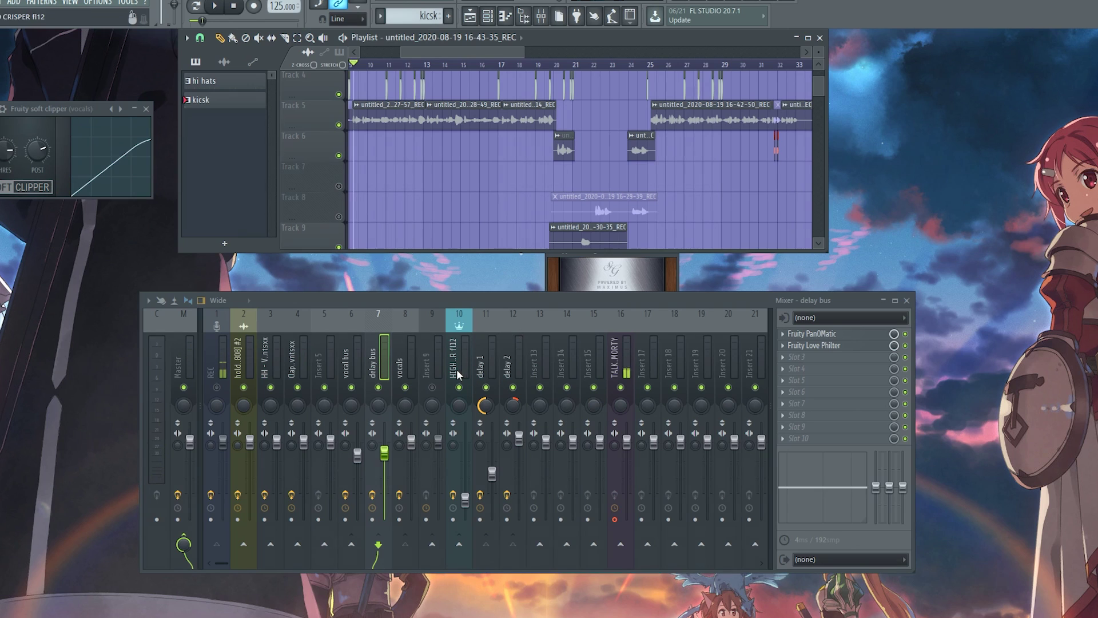
scroll(494, 185, down, 1)
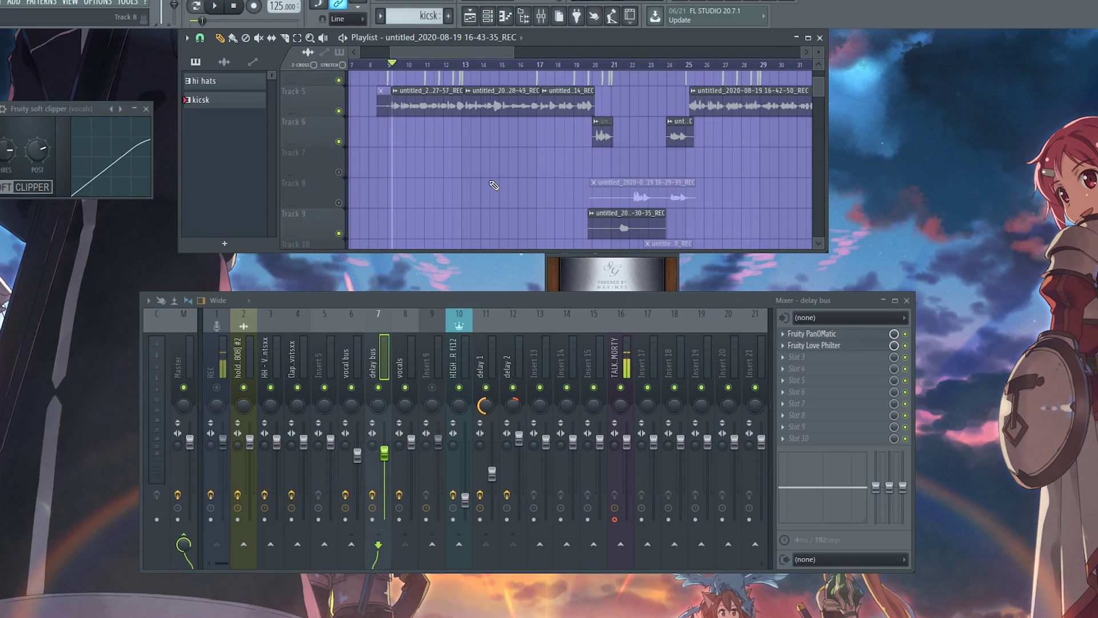